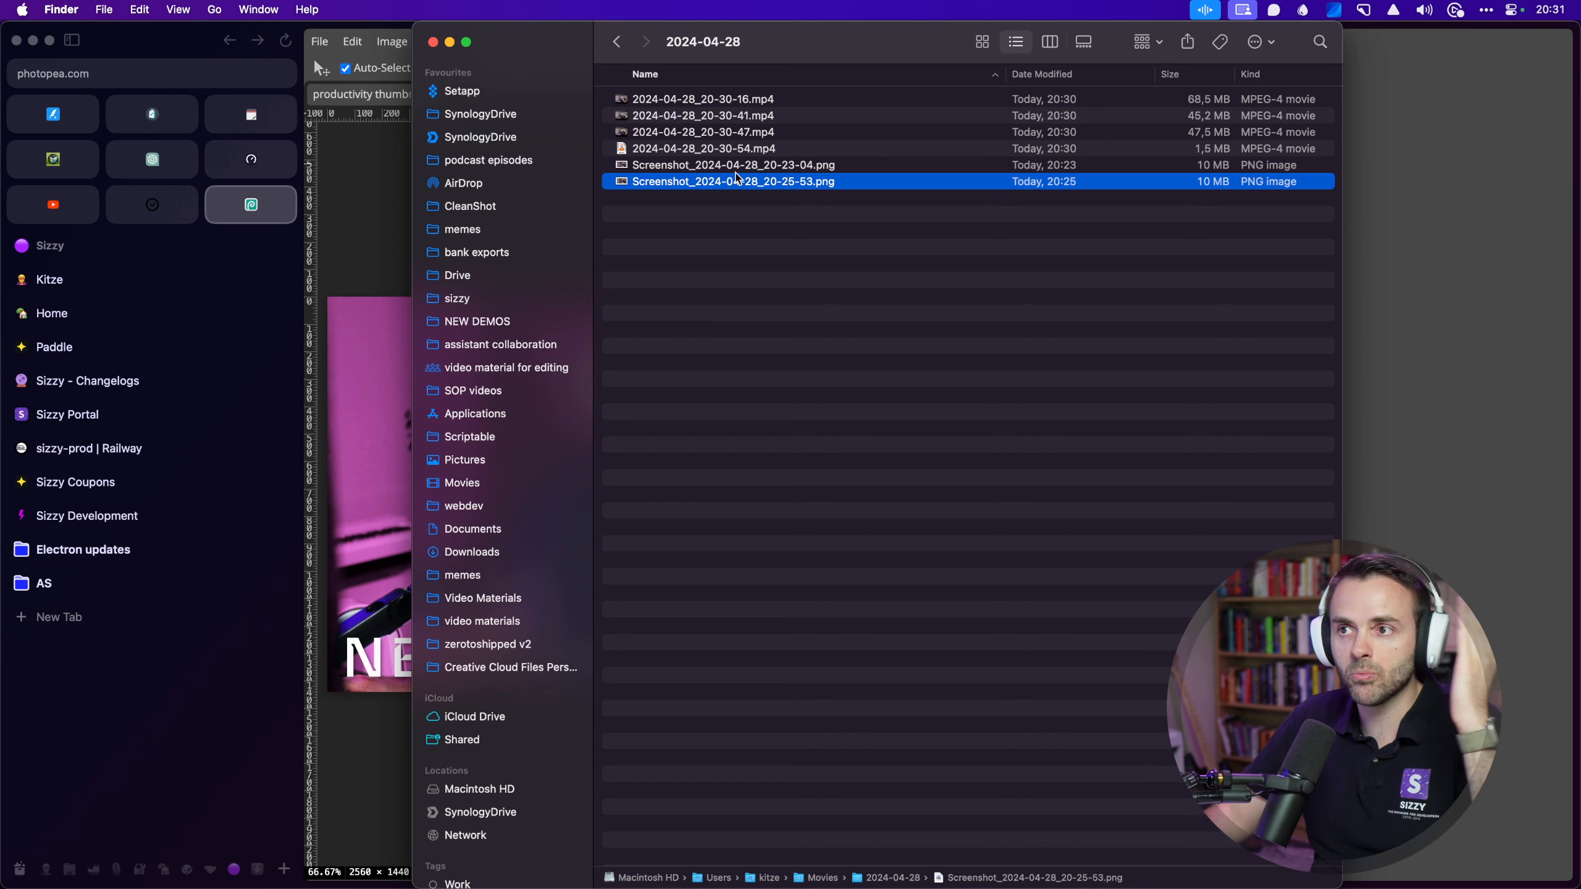
Step: Select Screenshot_2024-04-28_20-23-04.png in the 2024-04-28 folder
click(734, 170)
Step: Remove the background of Screenshot_2024-04-28_20-23-04.png with Raycast's Remove Background command
right_click(677, 168)
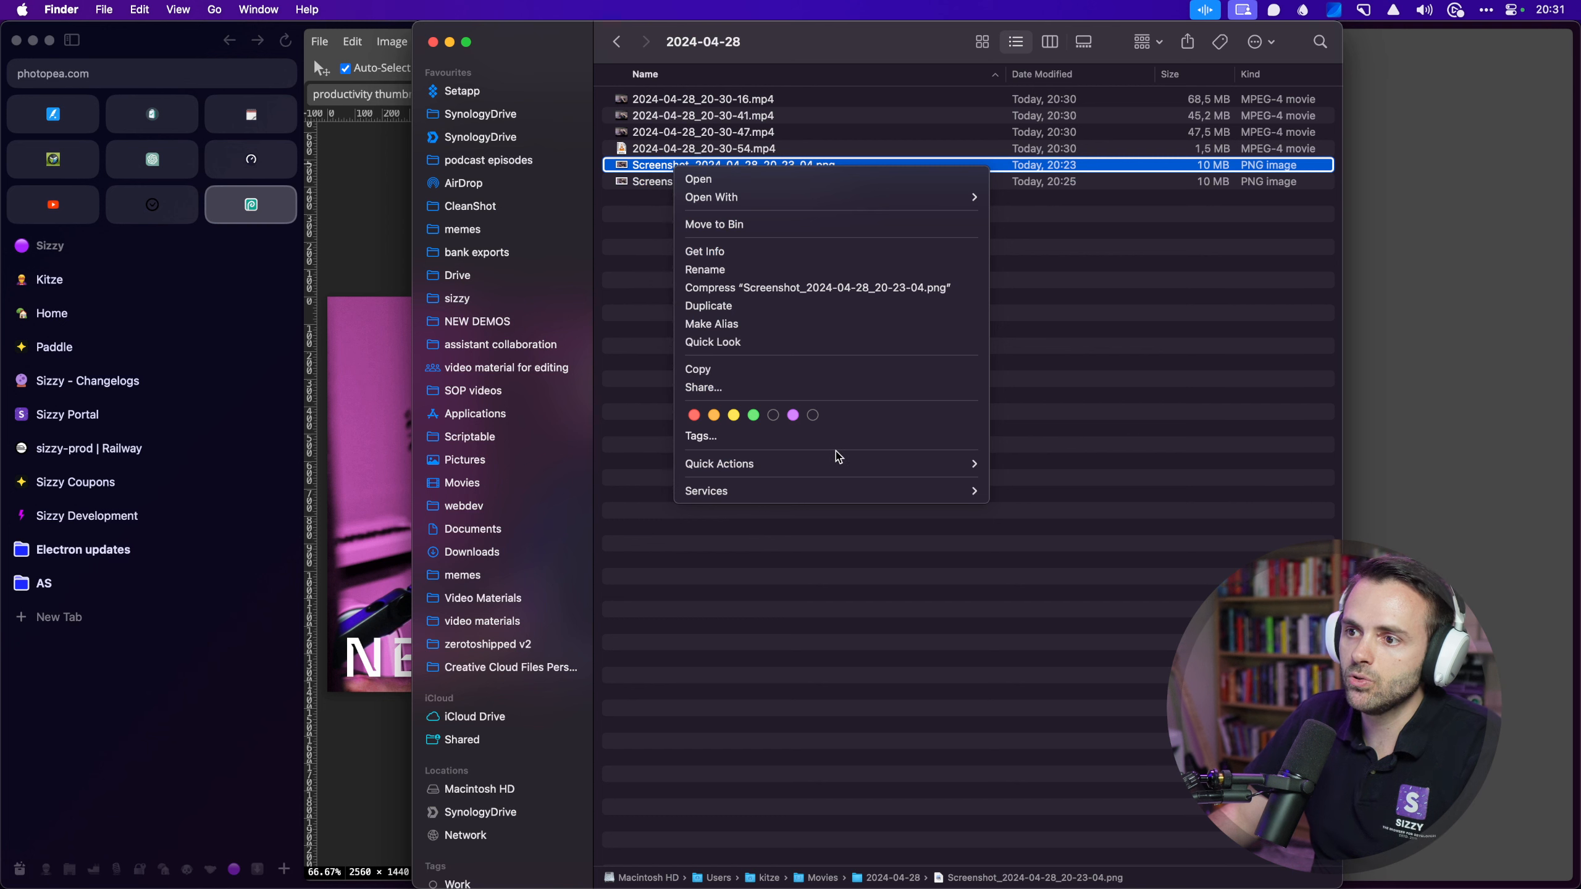
click(1005, 328)
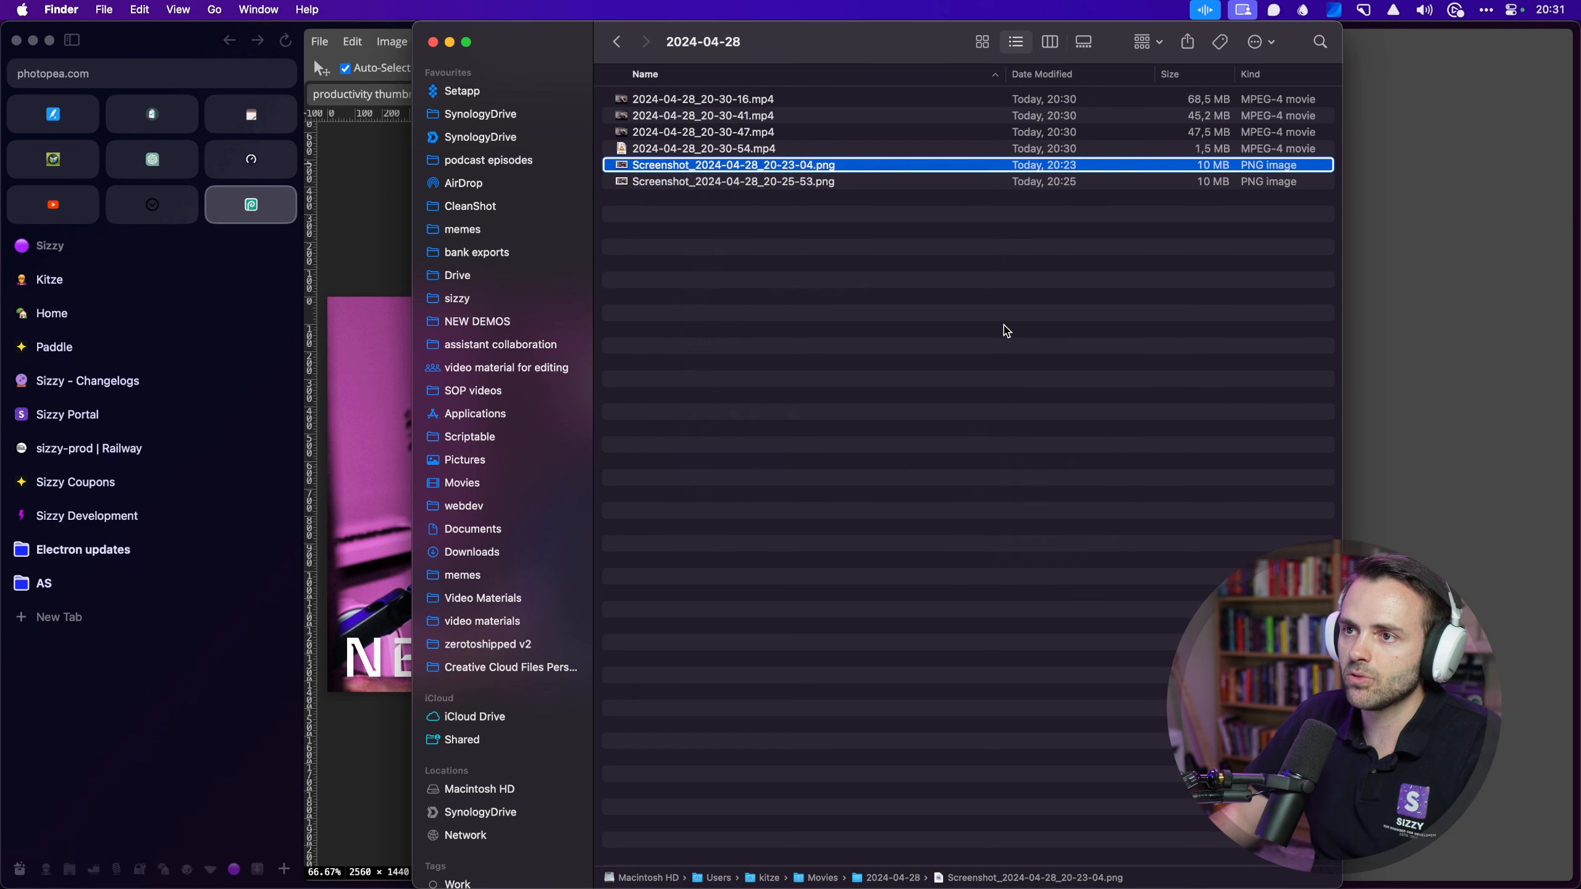
key(shift+super+space)
text(remove)
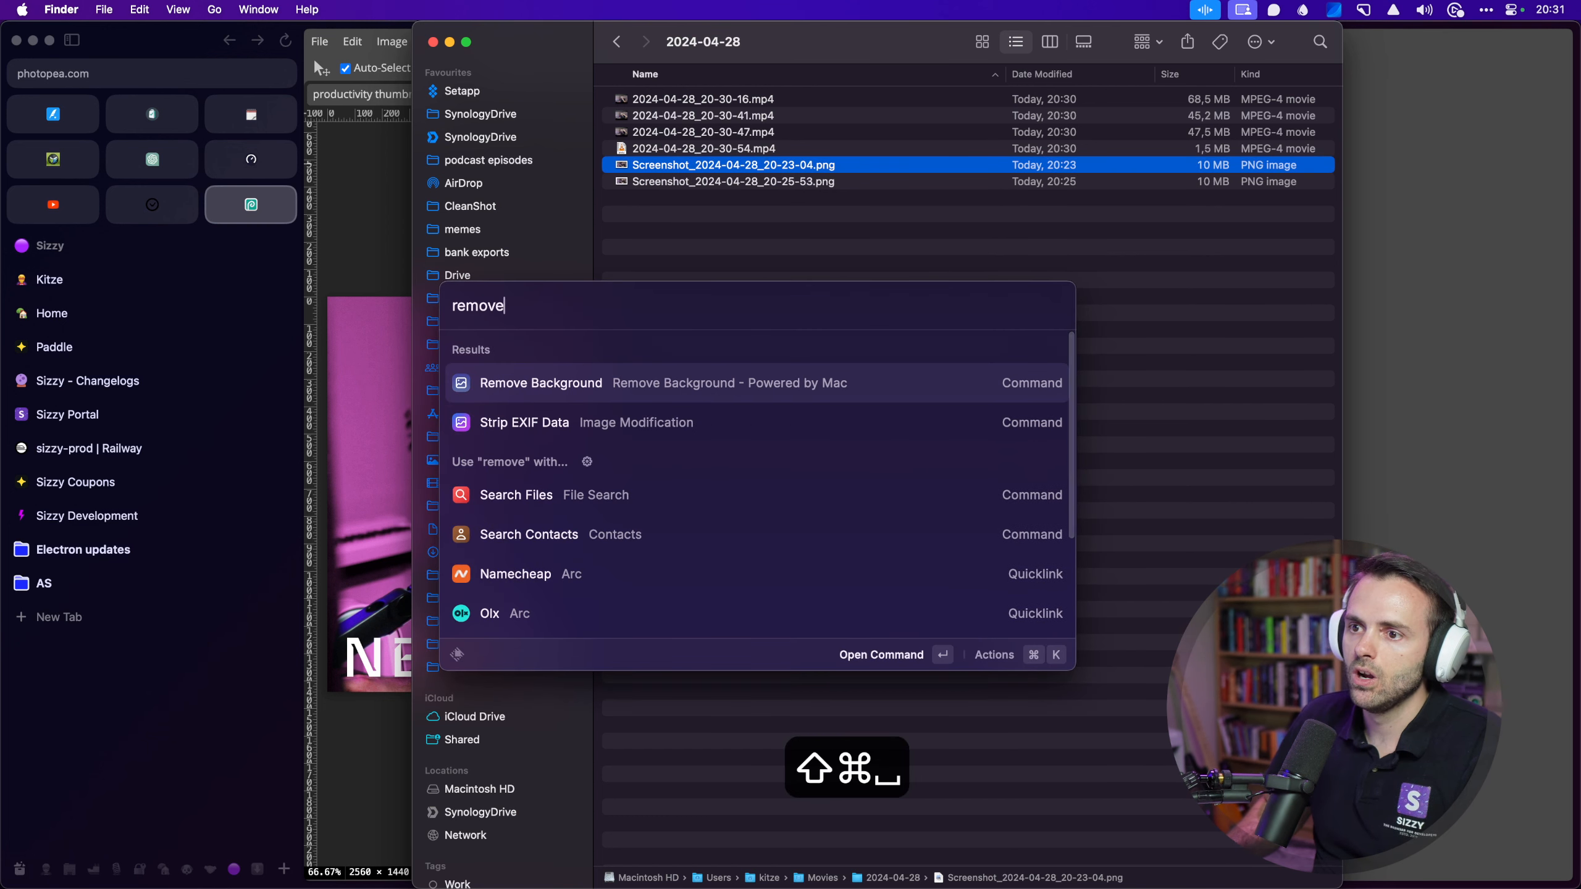
key(Return)
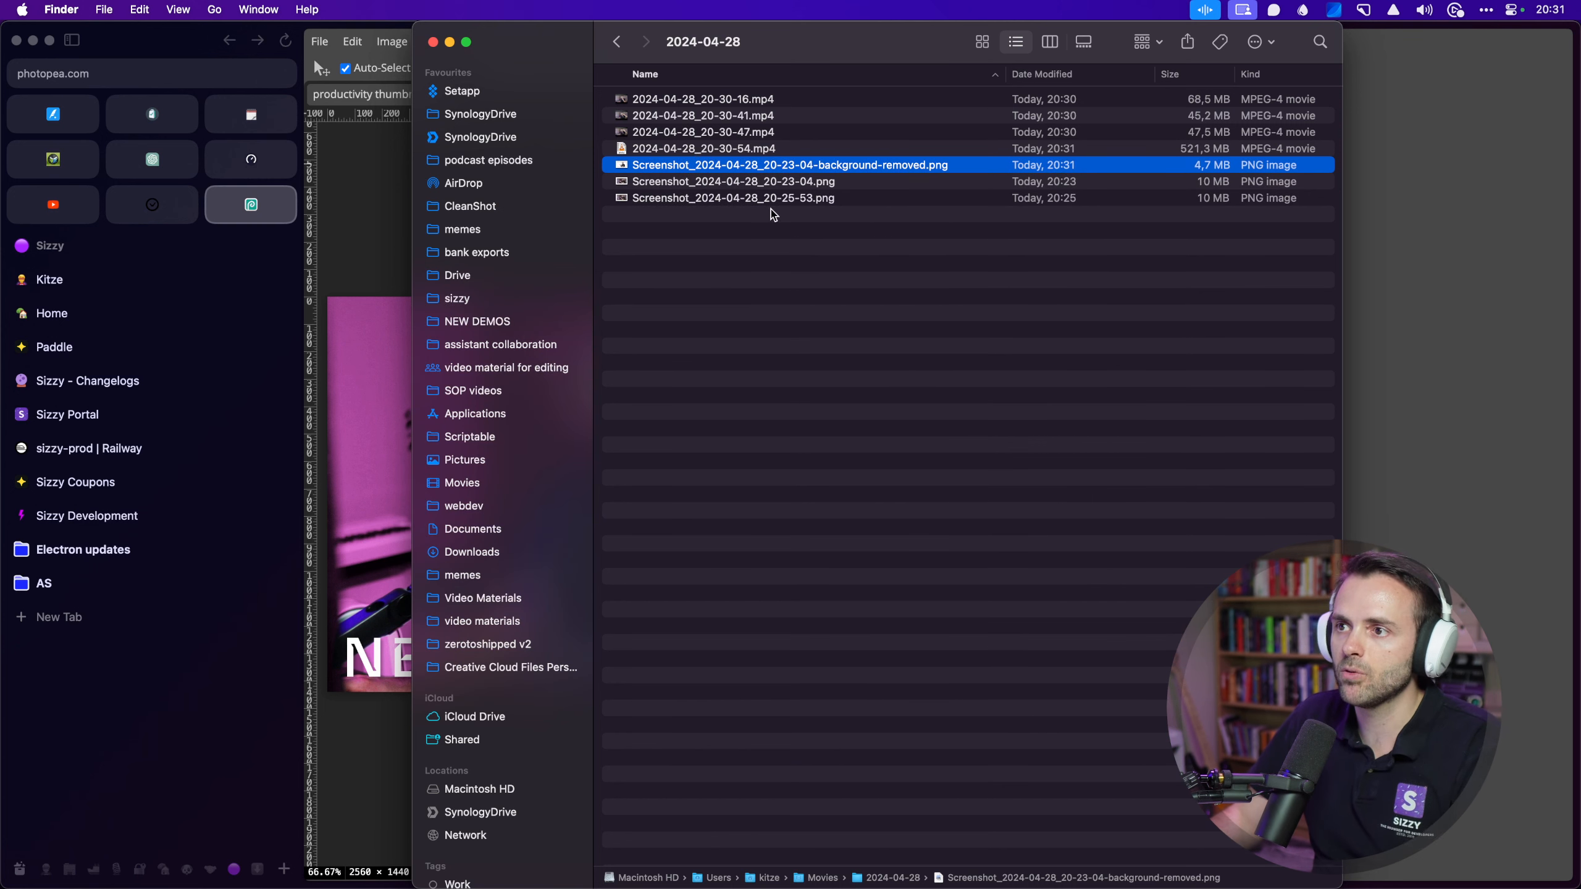
Step: Preview the background-removed image and the original screenshot side by side
key(space)
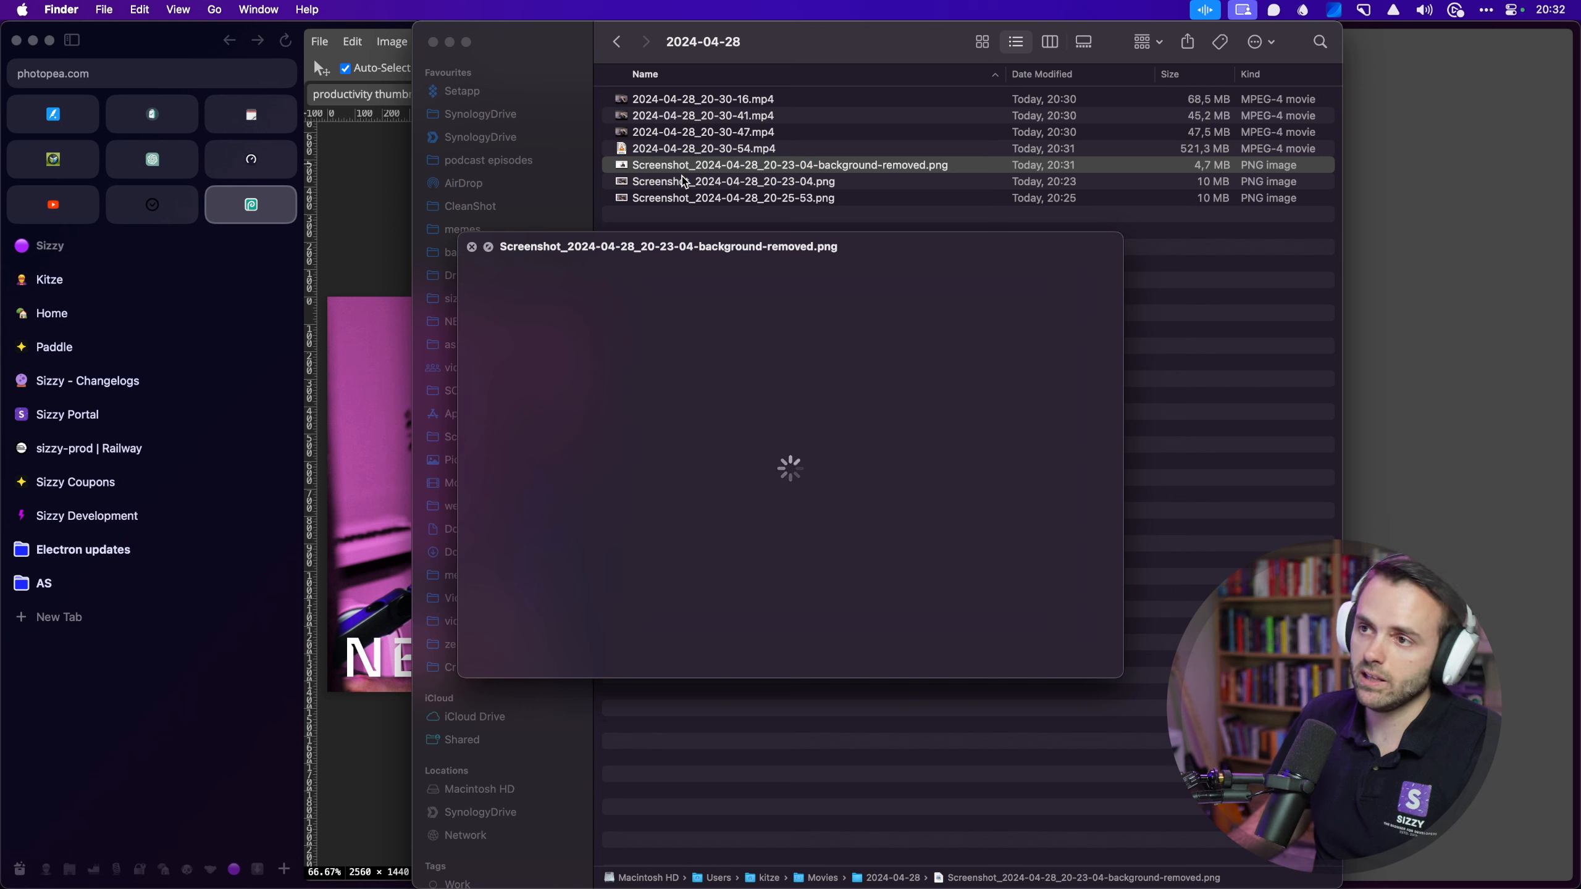
click(684, 181)
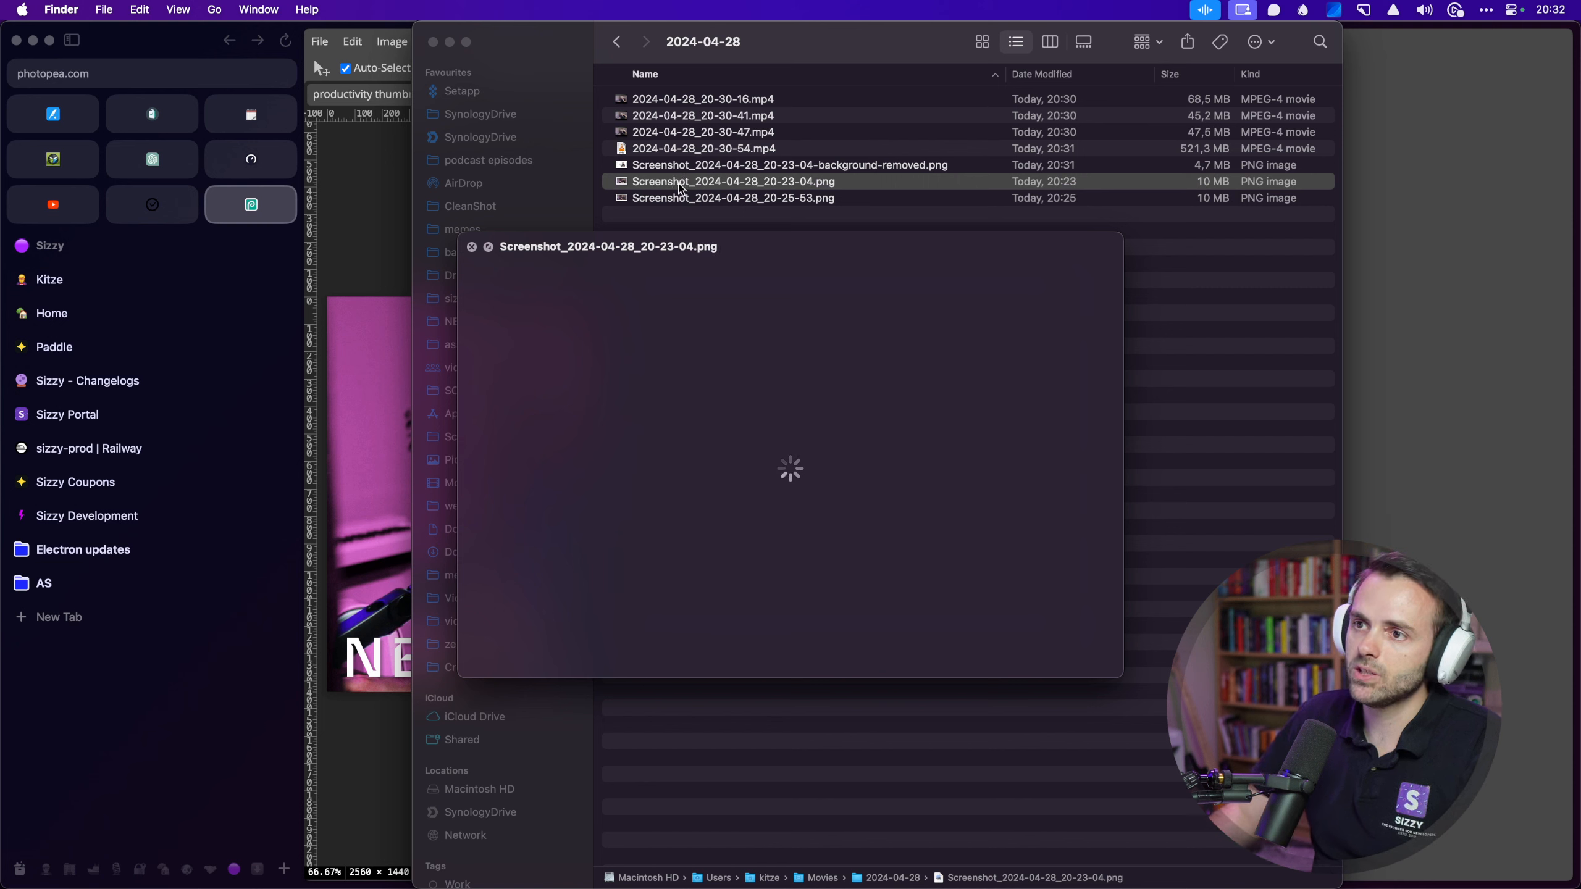
key(space)
Step: Put both PNGs on the Yoink shelf, close Finder, and drag them into the Photopea thumbnail
shift+click(635, 169)
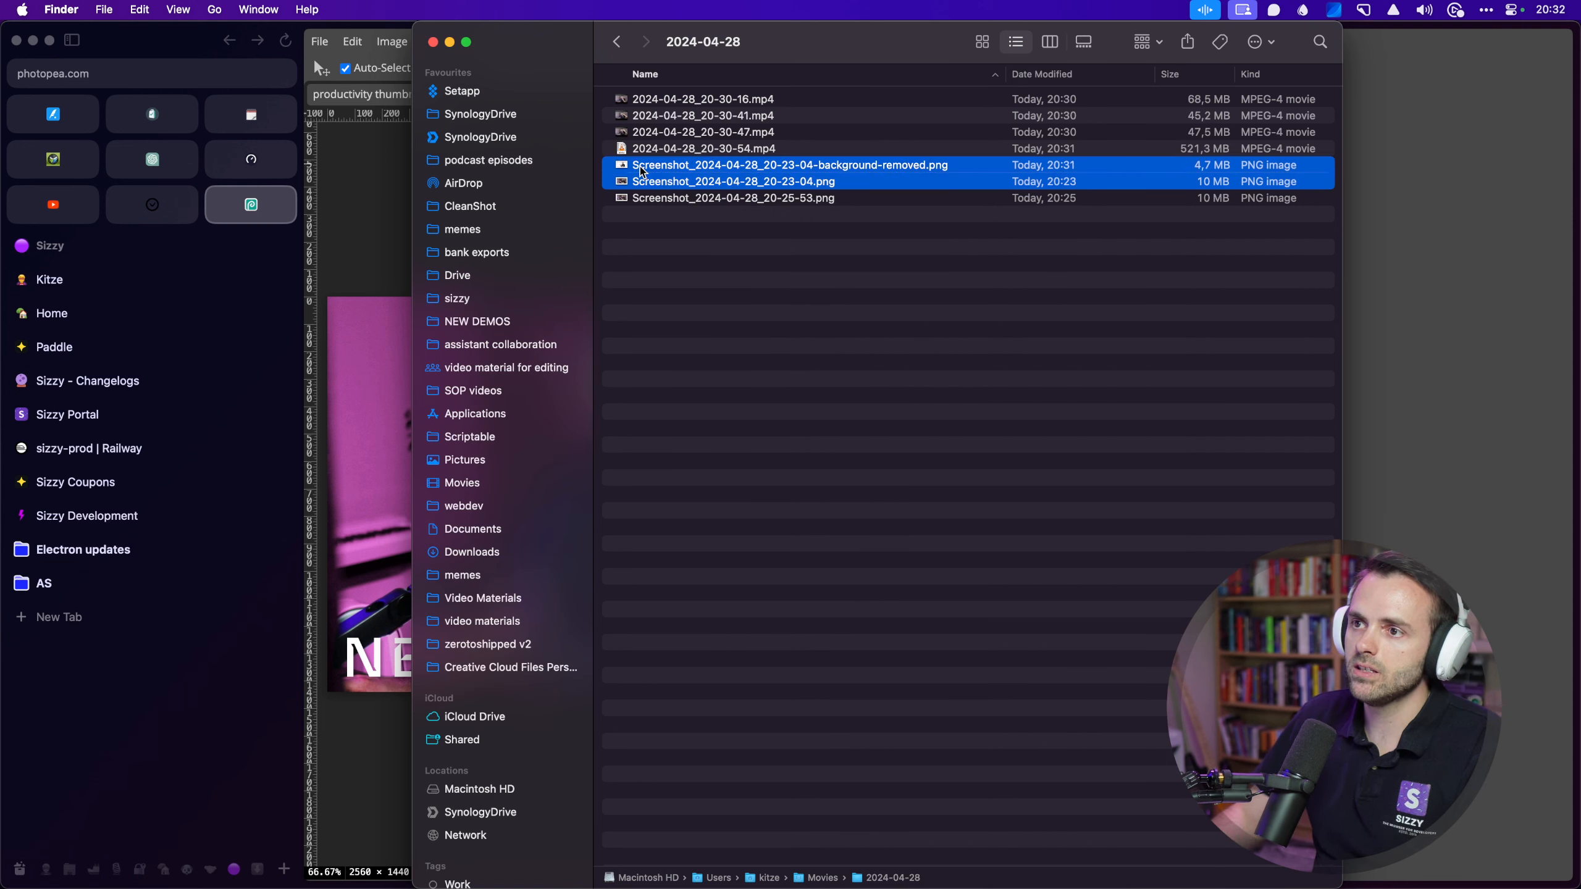
key(super+y)
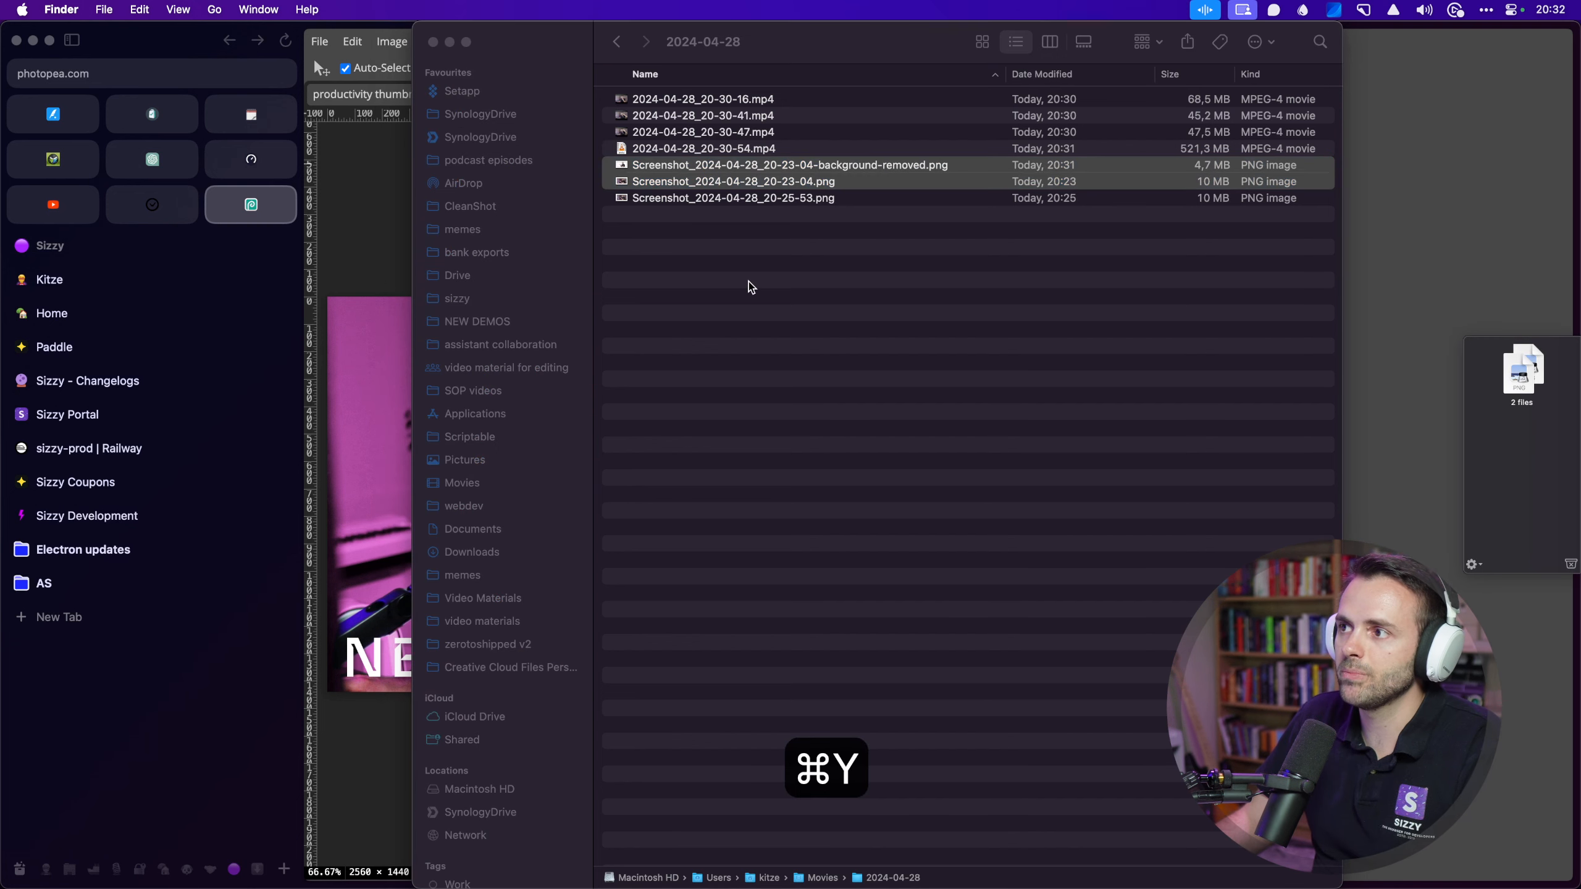
click(980, 324)
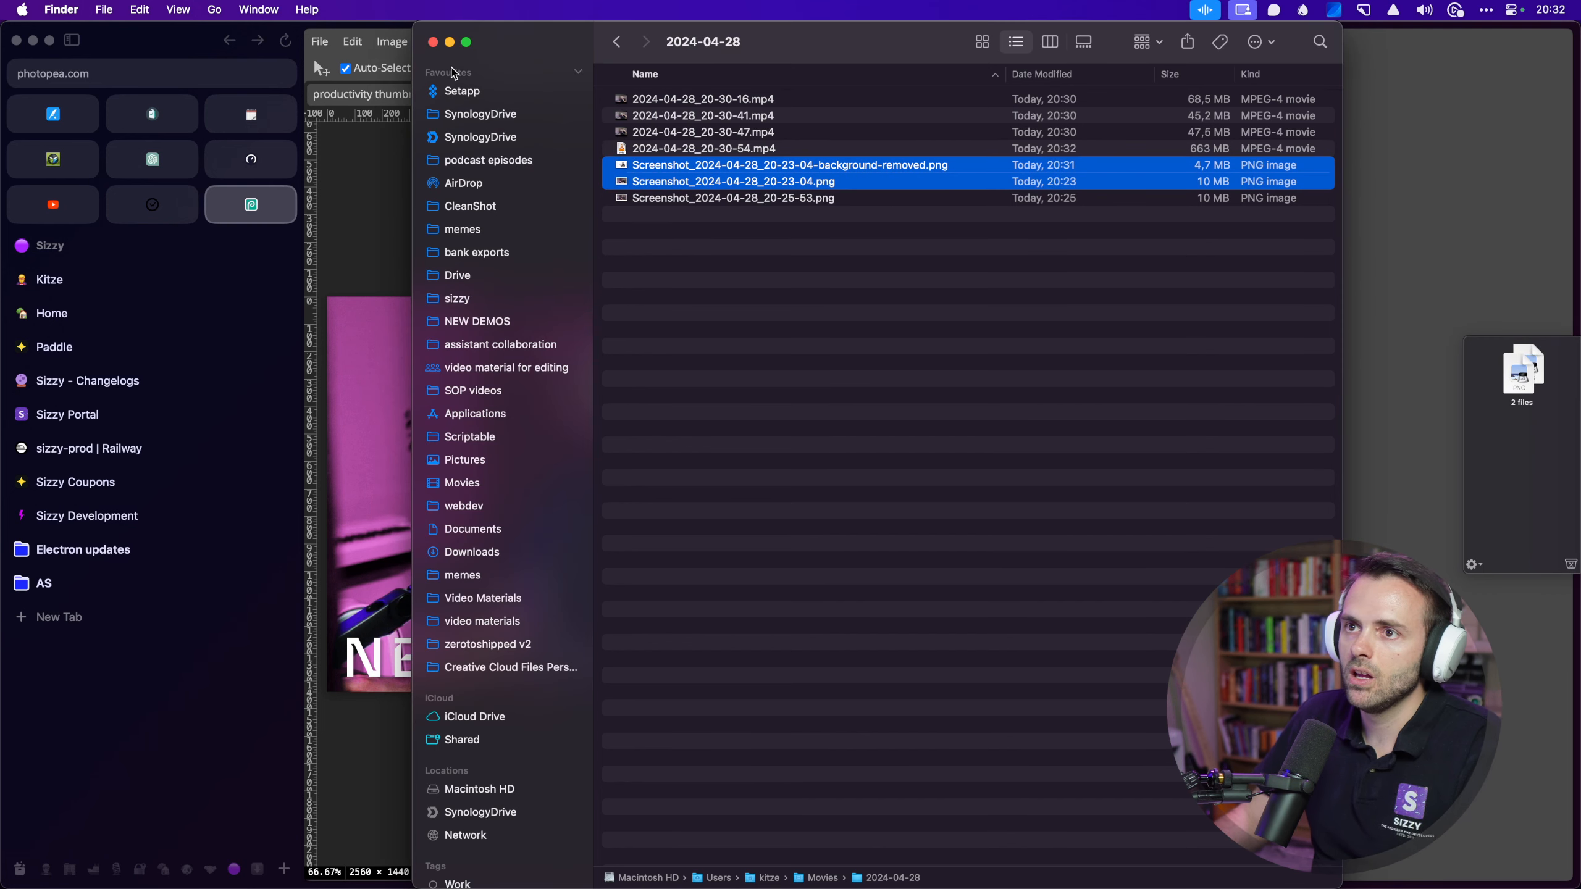
click(432, 42)
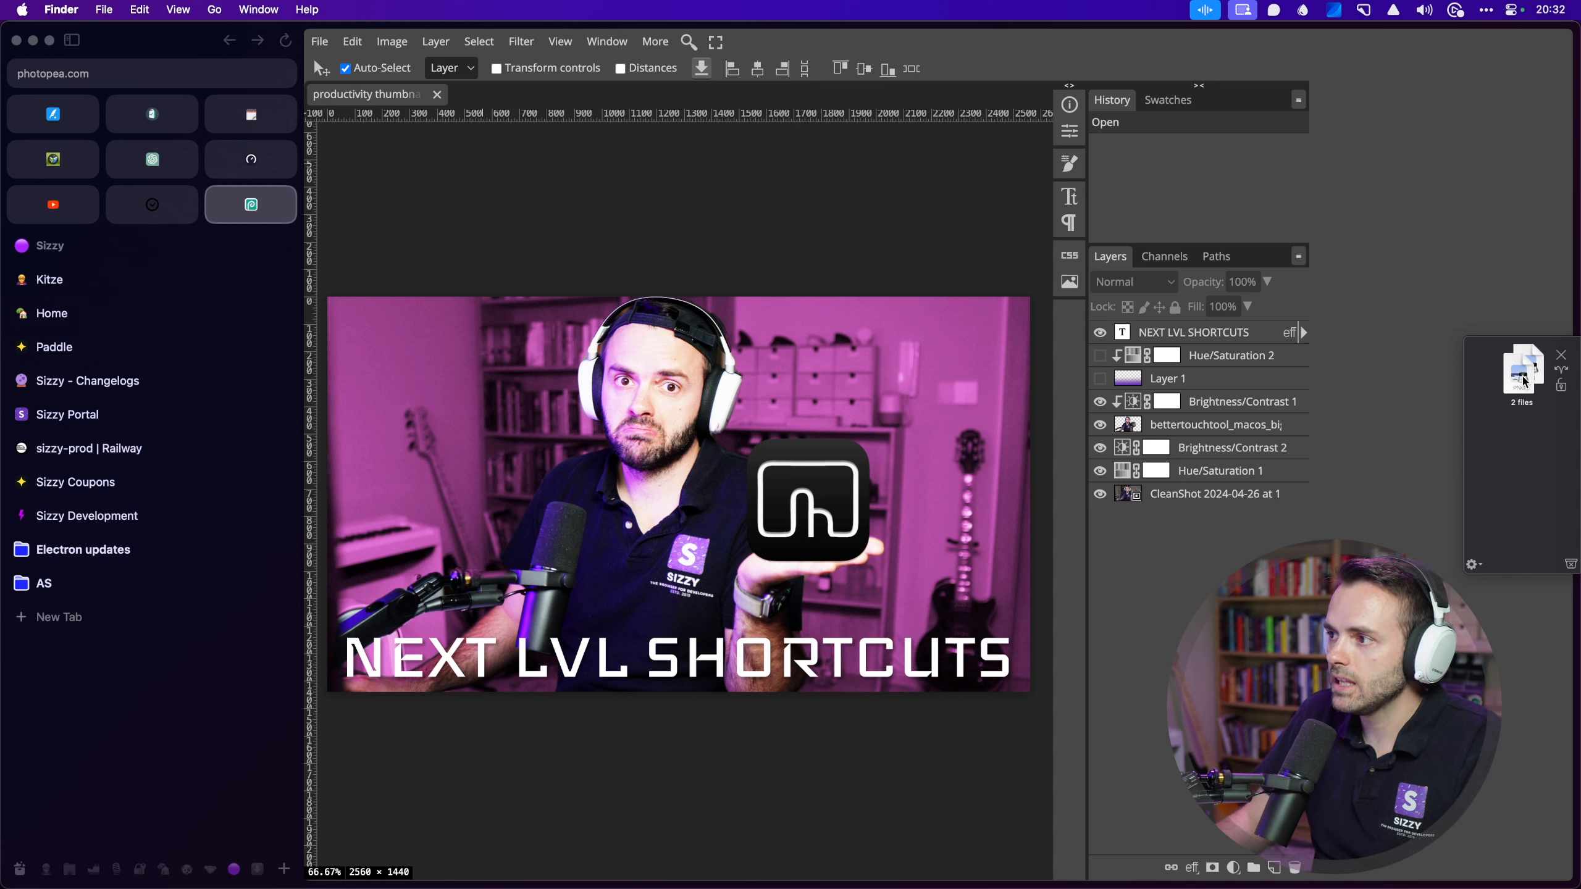
drag(1523, 381, 1215, 328)
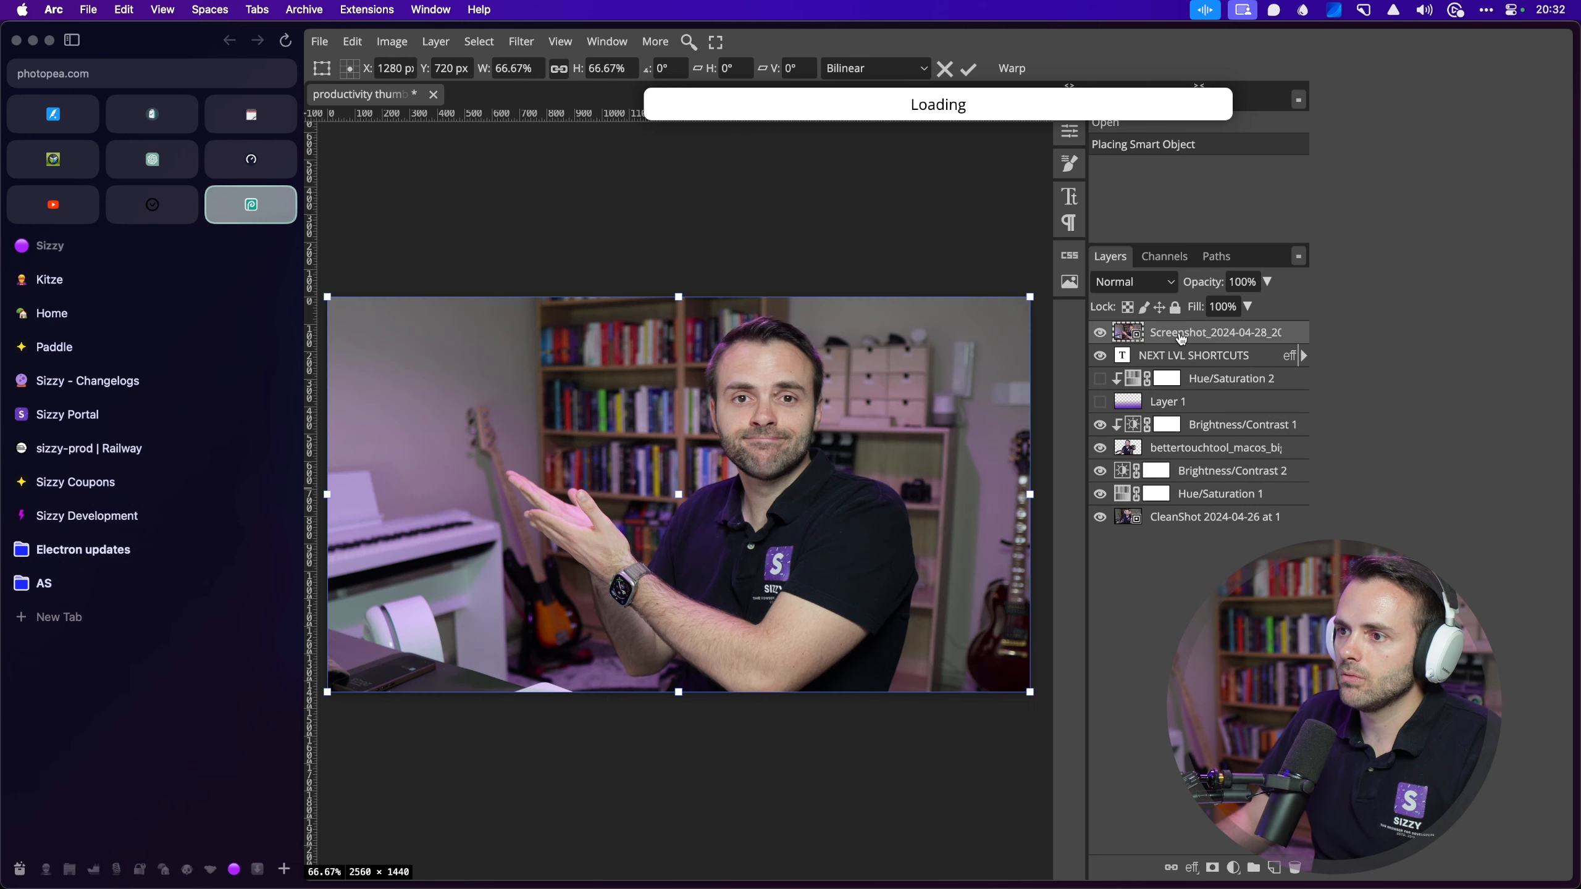
Step: Commit the placed screenshots and delete the old logo layer
key(Return)
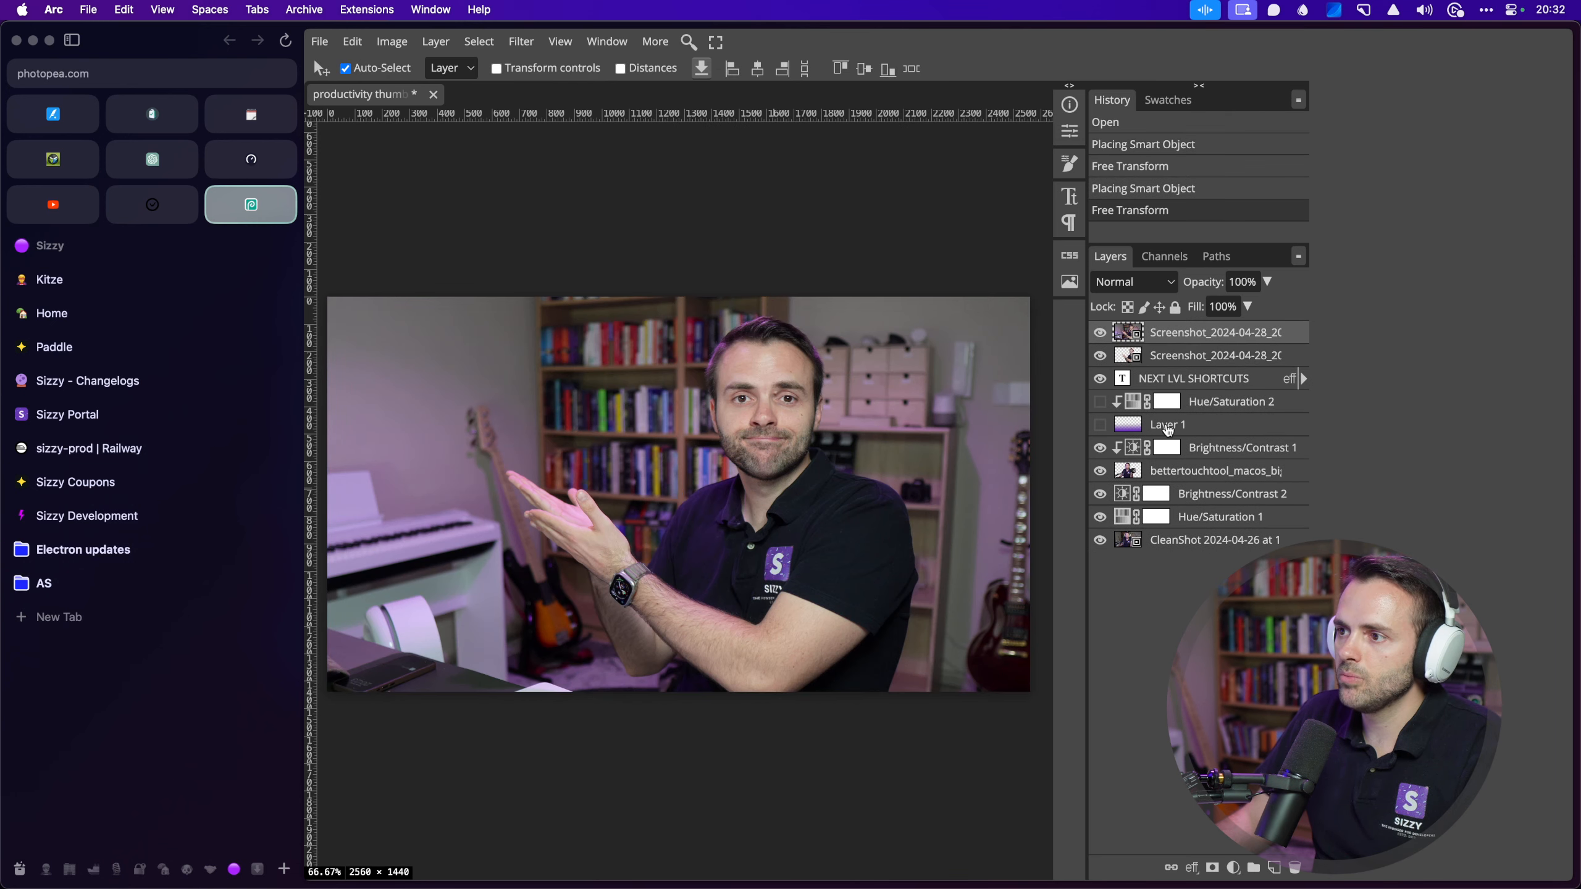
click(1191, 471)
key(Delete)
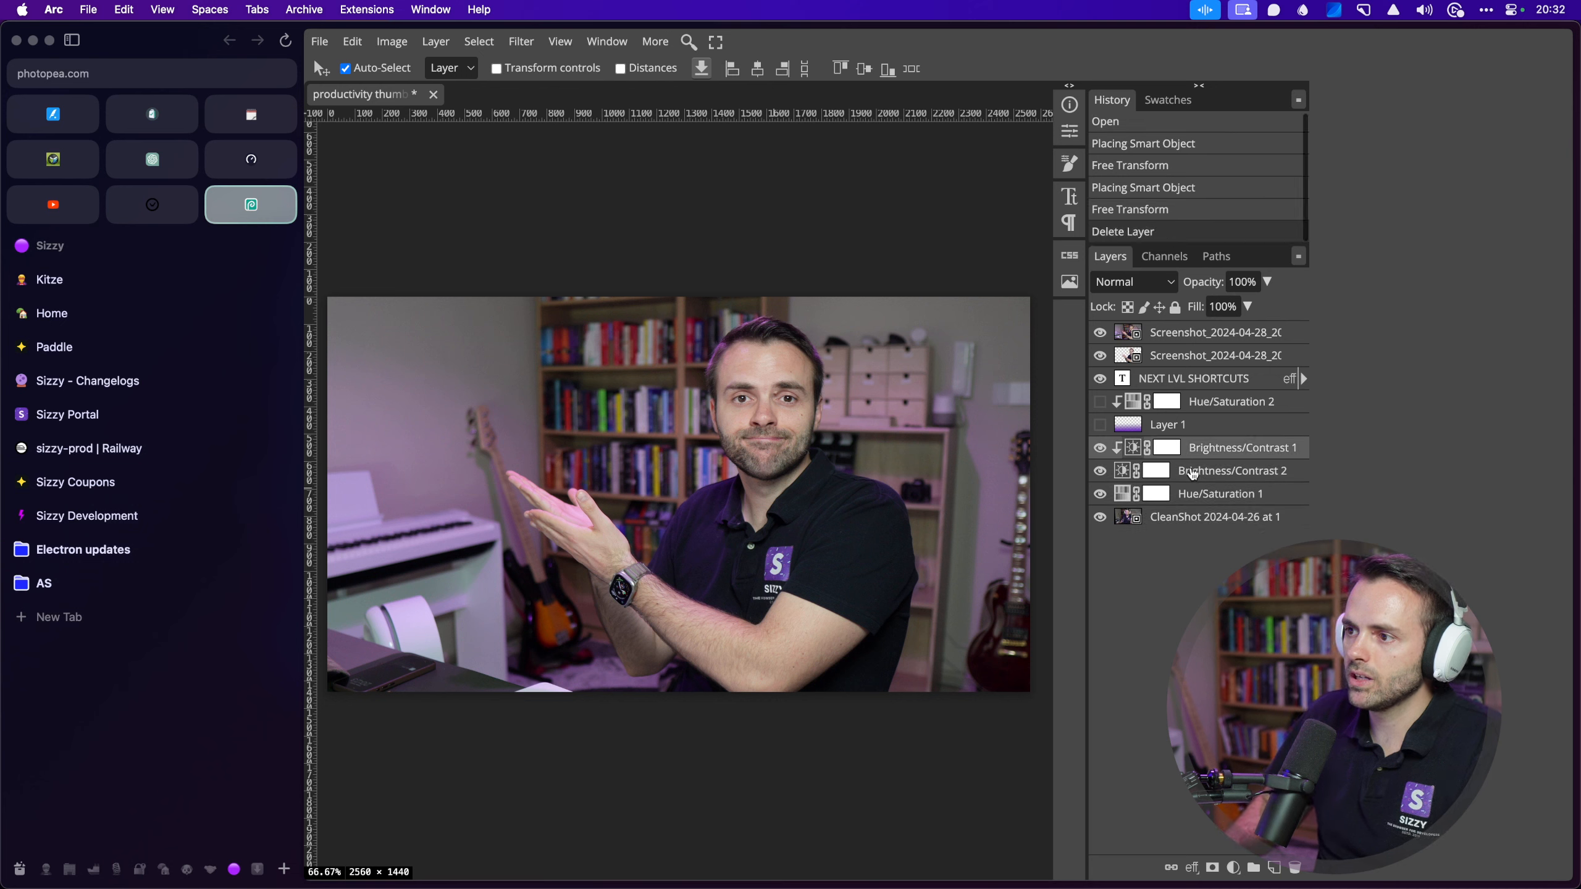
Step: Delete the old photo layer and move the original screenshot to the bottom of the stack
click(1192, 520)
key(Delete)
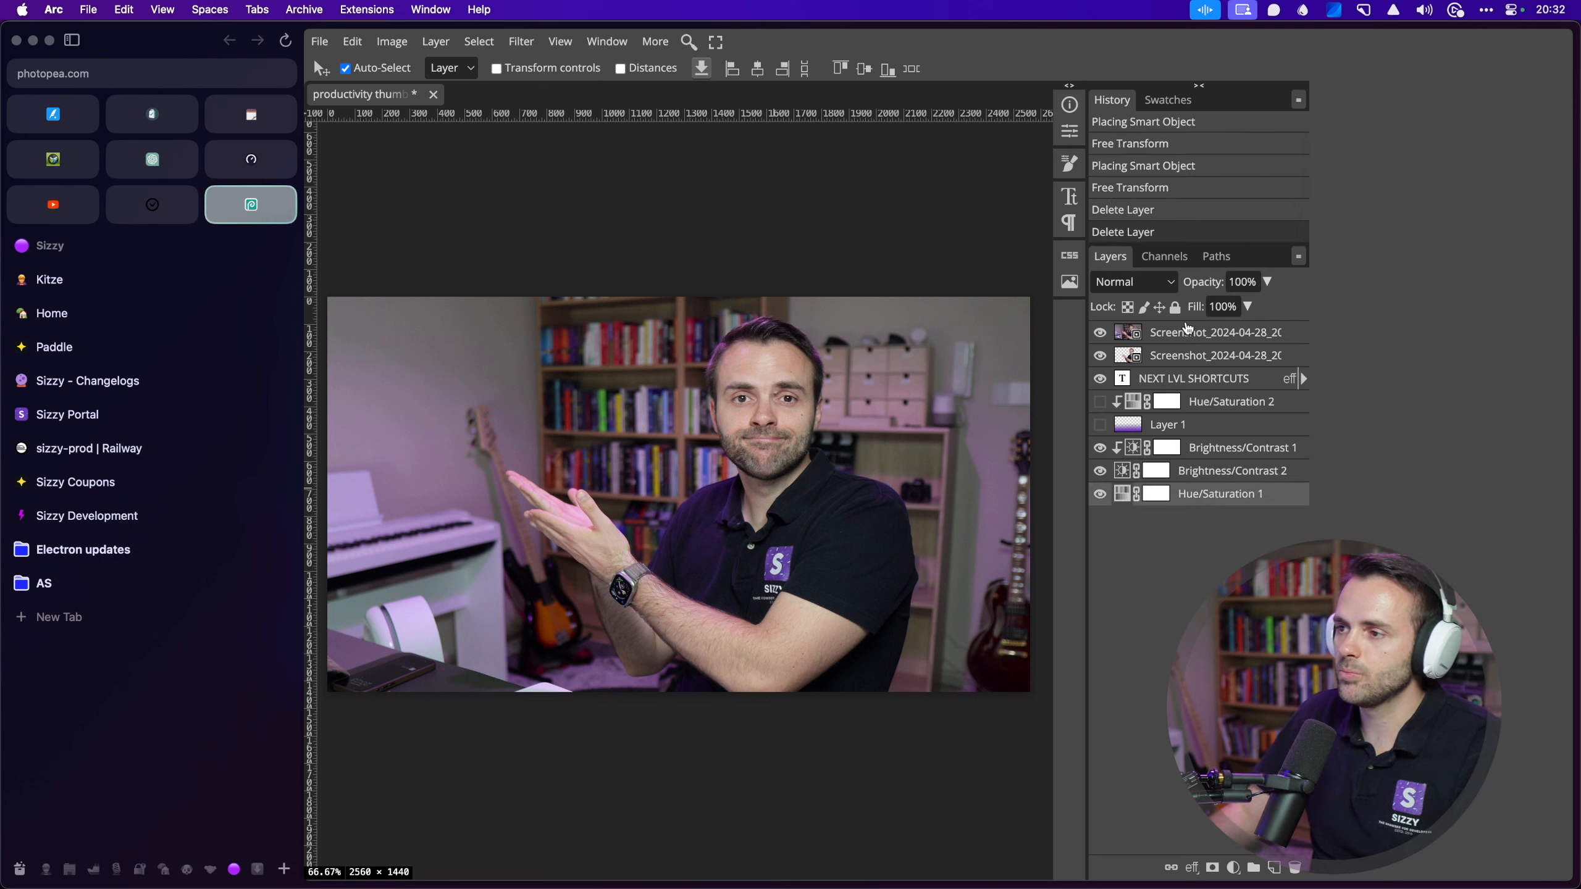
click(1170, 335)
drag(1169, 337, 1210, 501)
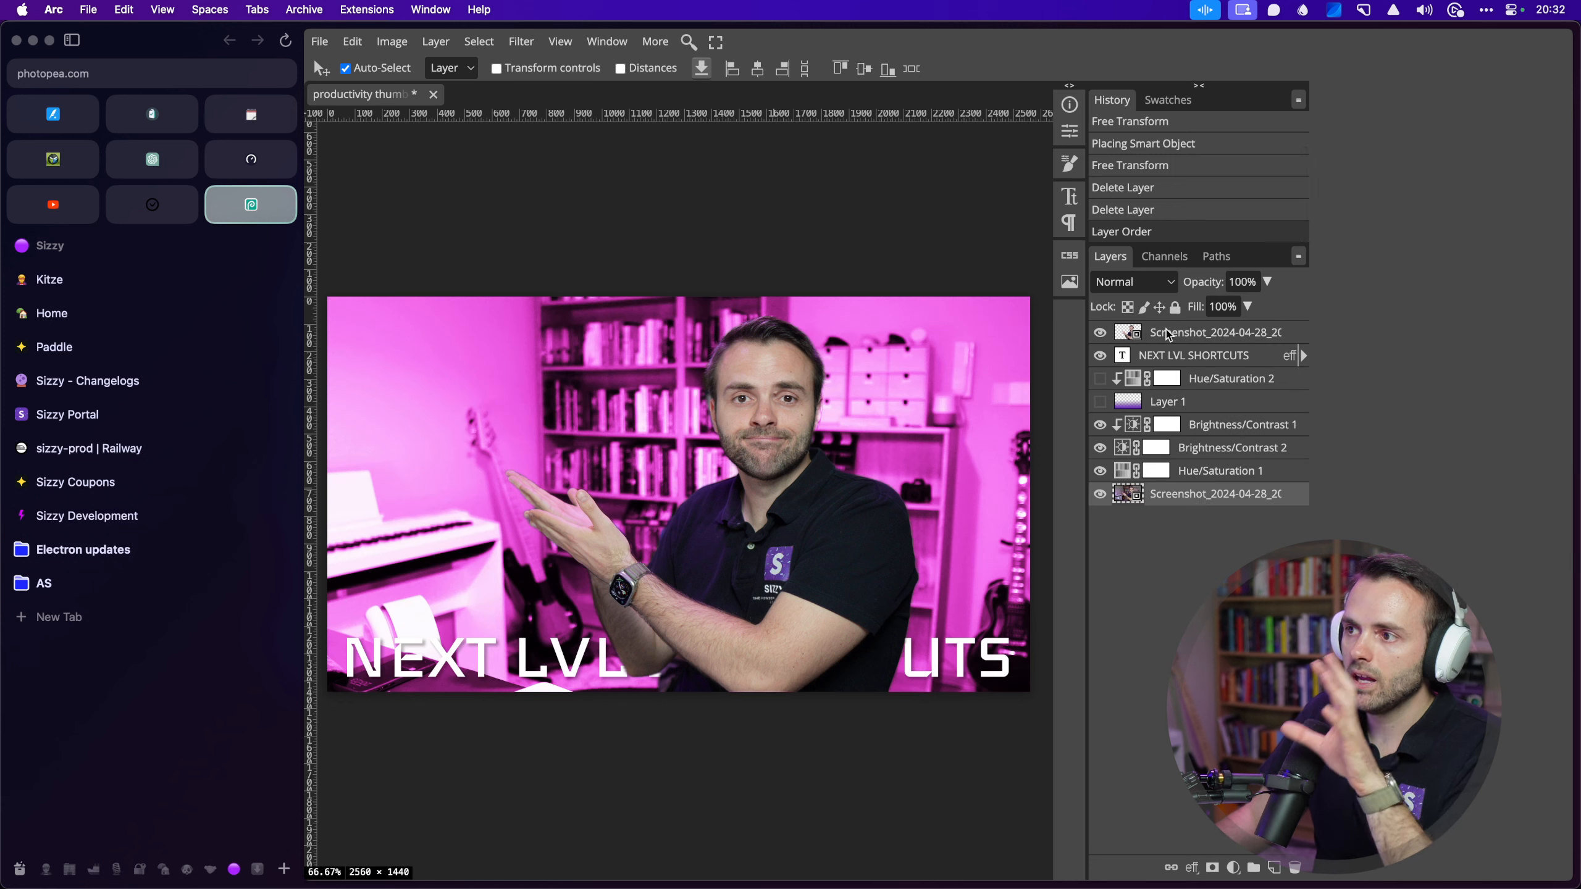
Step: Move the cutout layer beneath the title and gradient, and show the purple gradient
click(1168, 334)
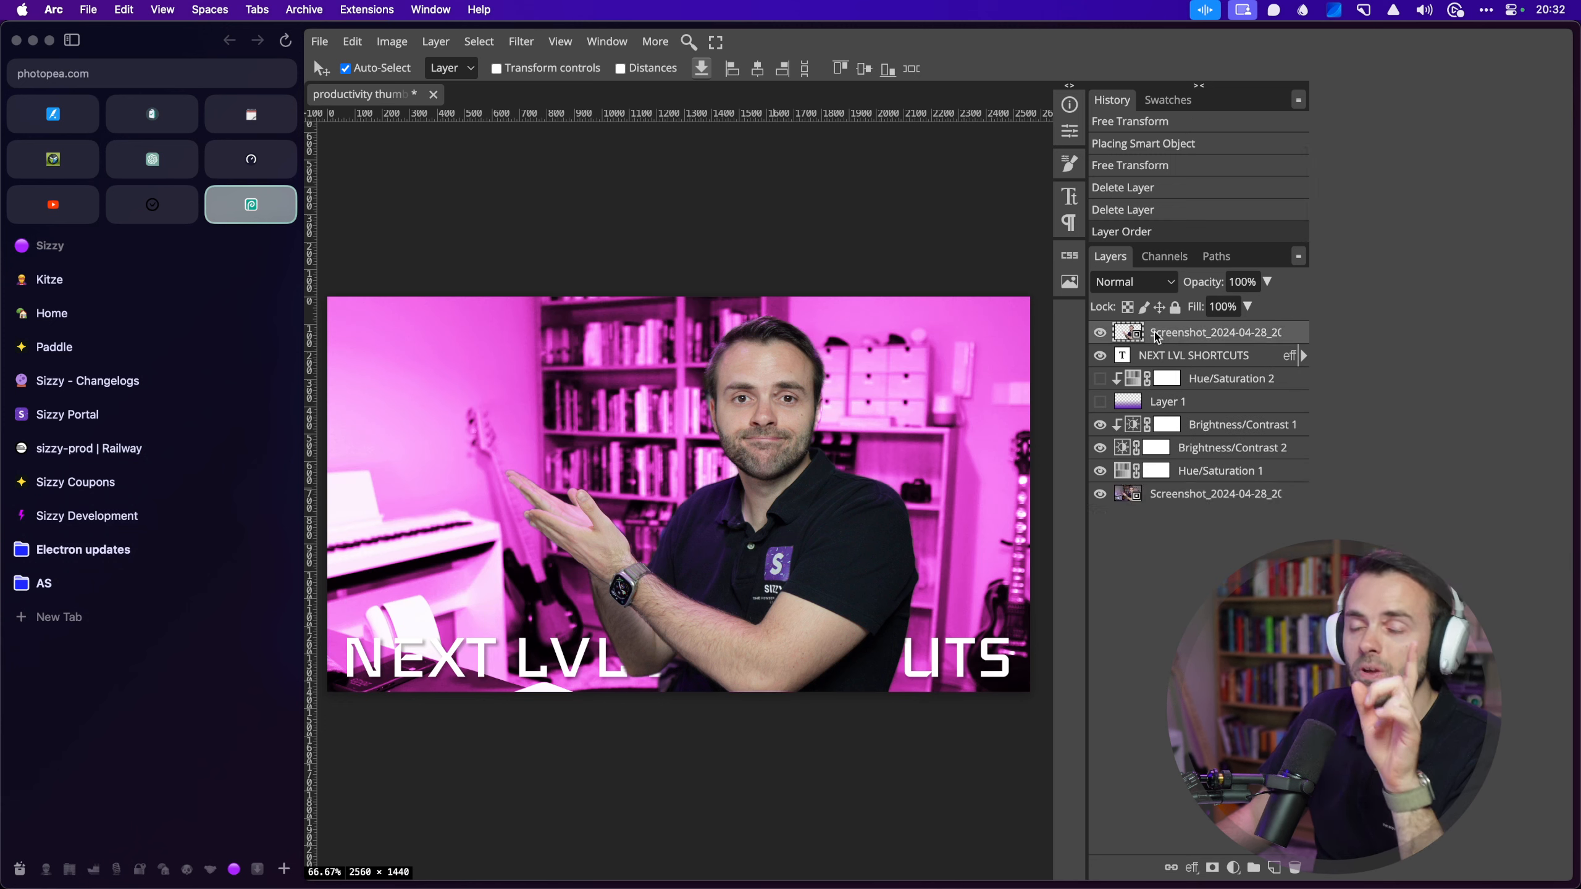
drag(1164, 337, 1200, 438)
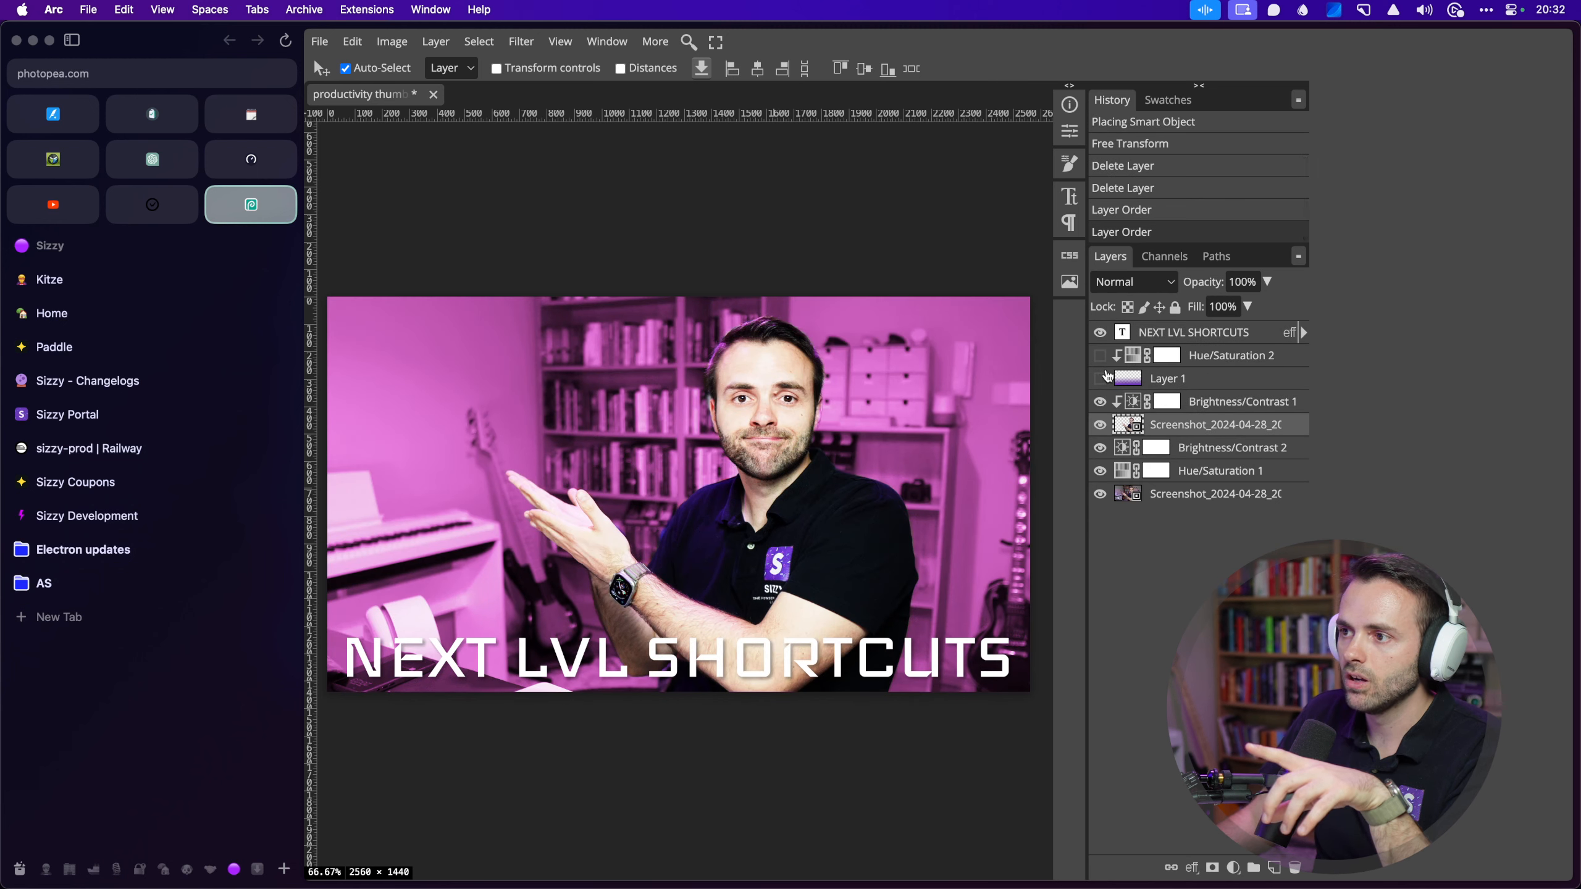
click(1100, 379)
Step: Show Hue/Saturation 2, and compare the original photo at the top before returning it to the bottom
click(1098, 357)
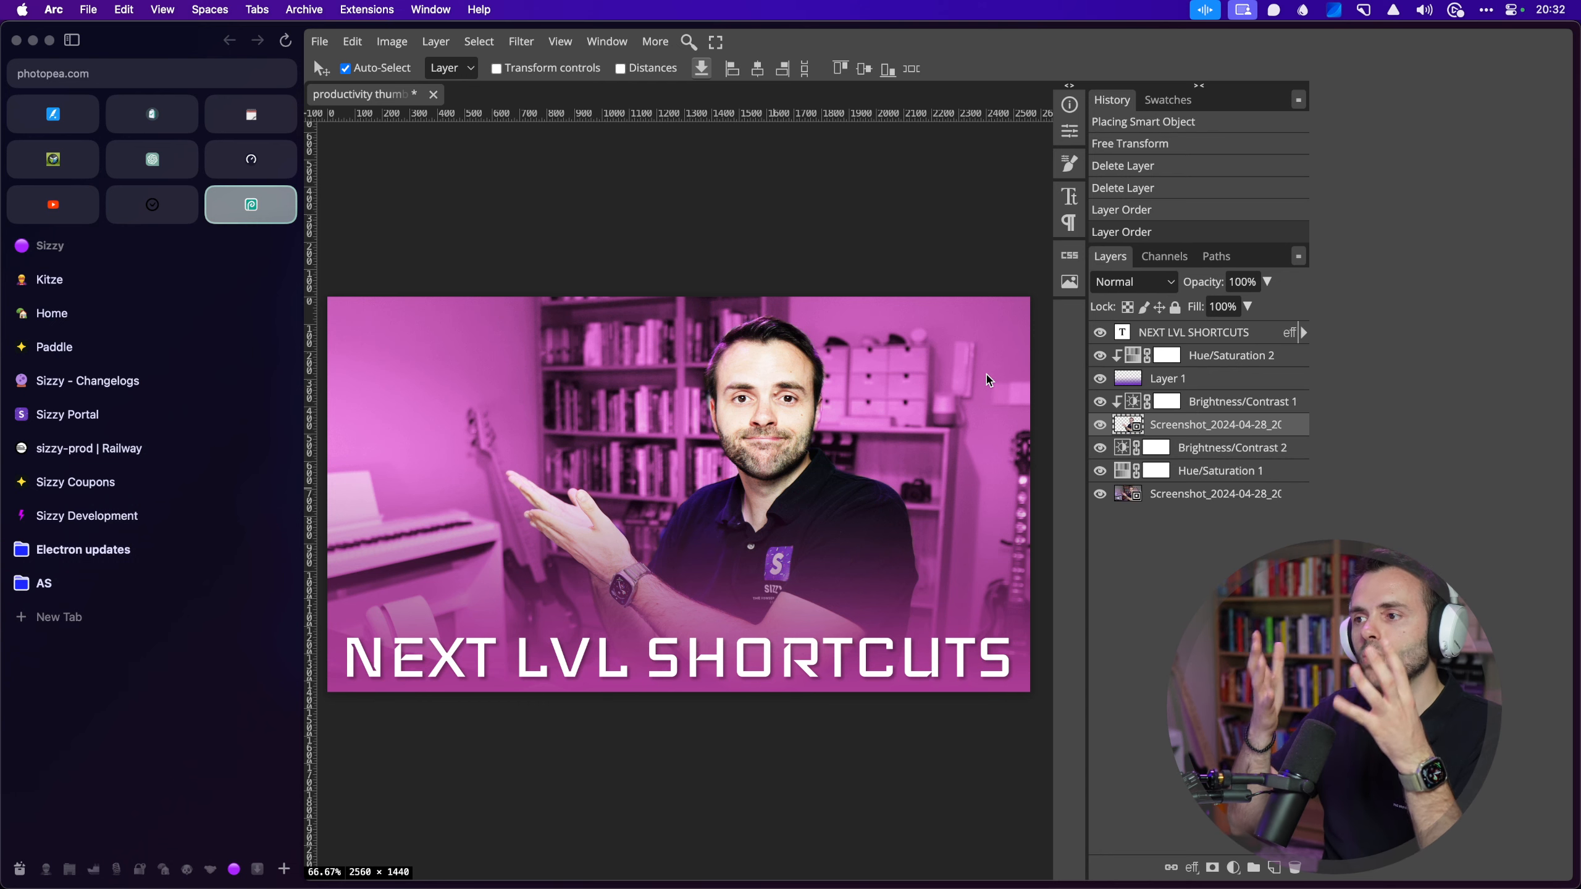
drag(1170, 498, 1191, 330)
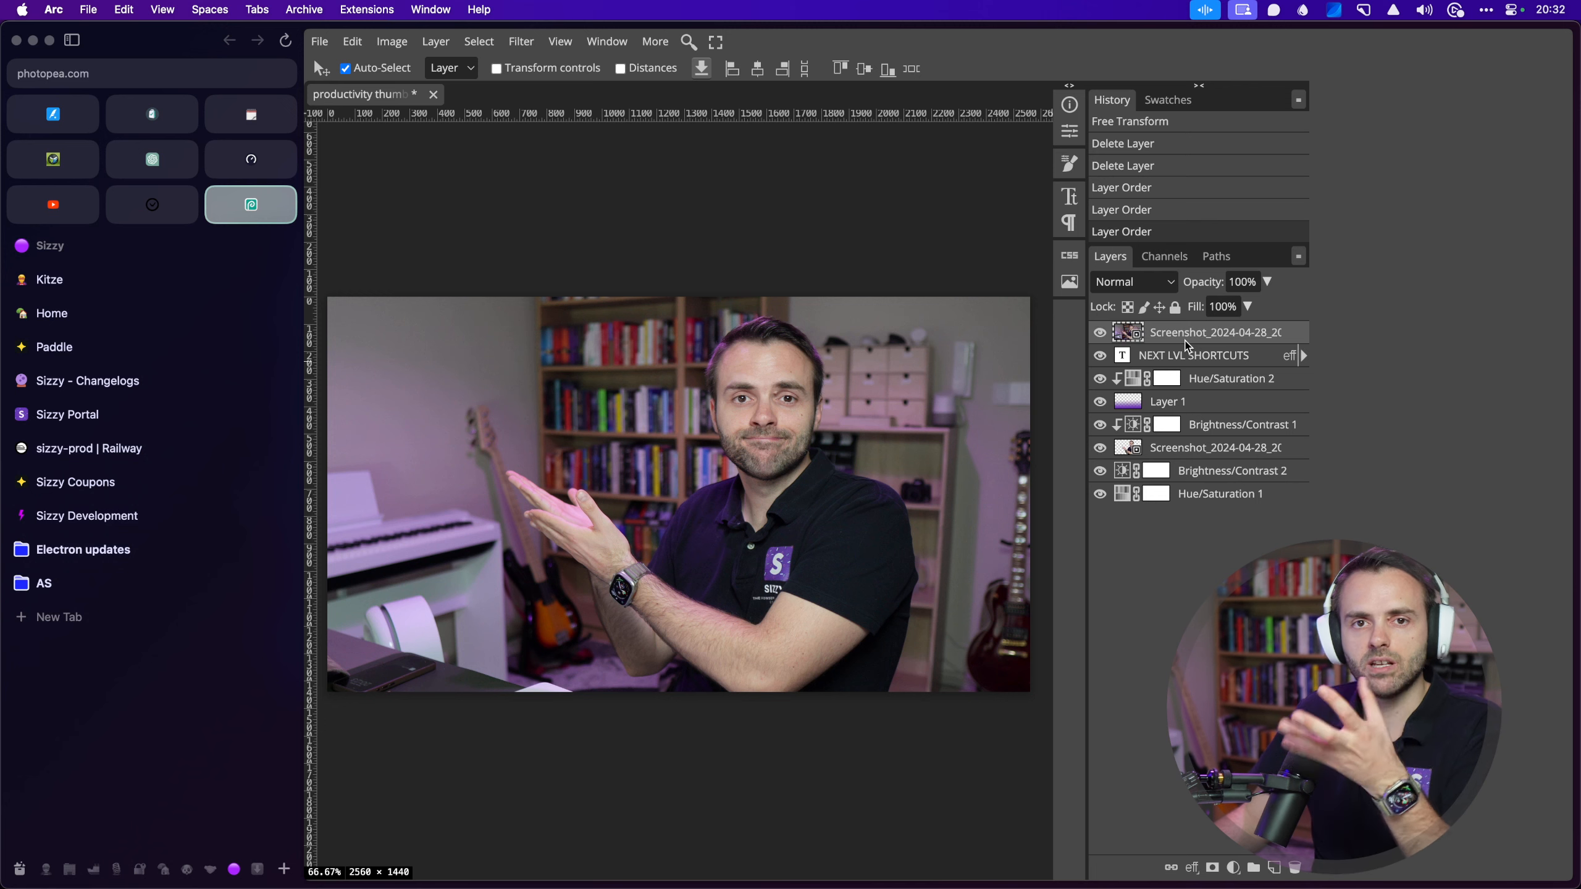
drag(1189, 336, 1184, 493)
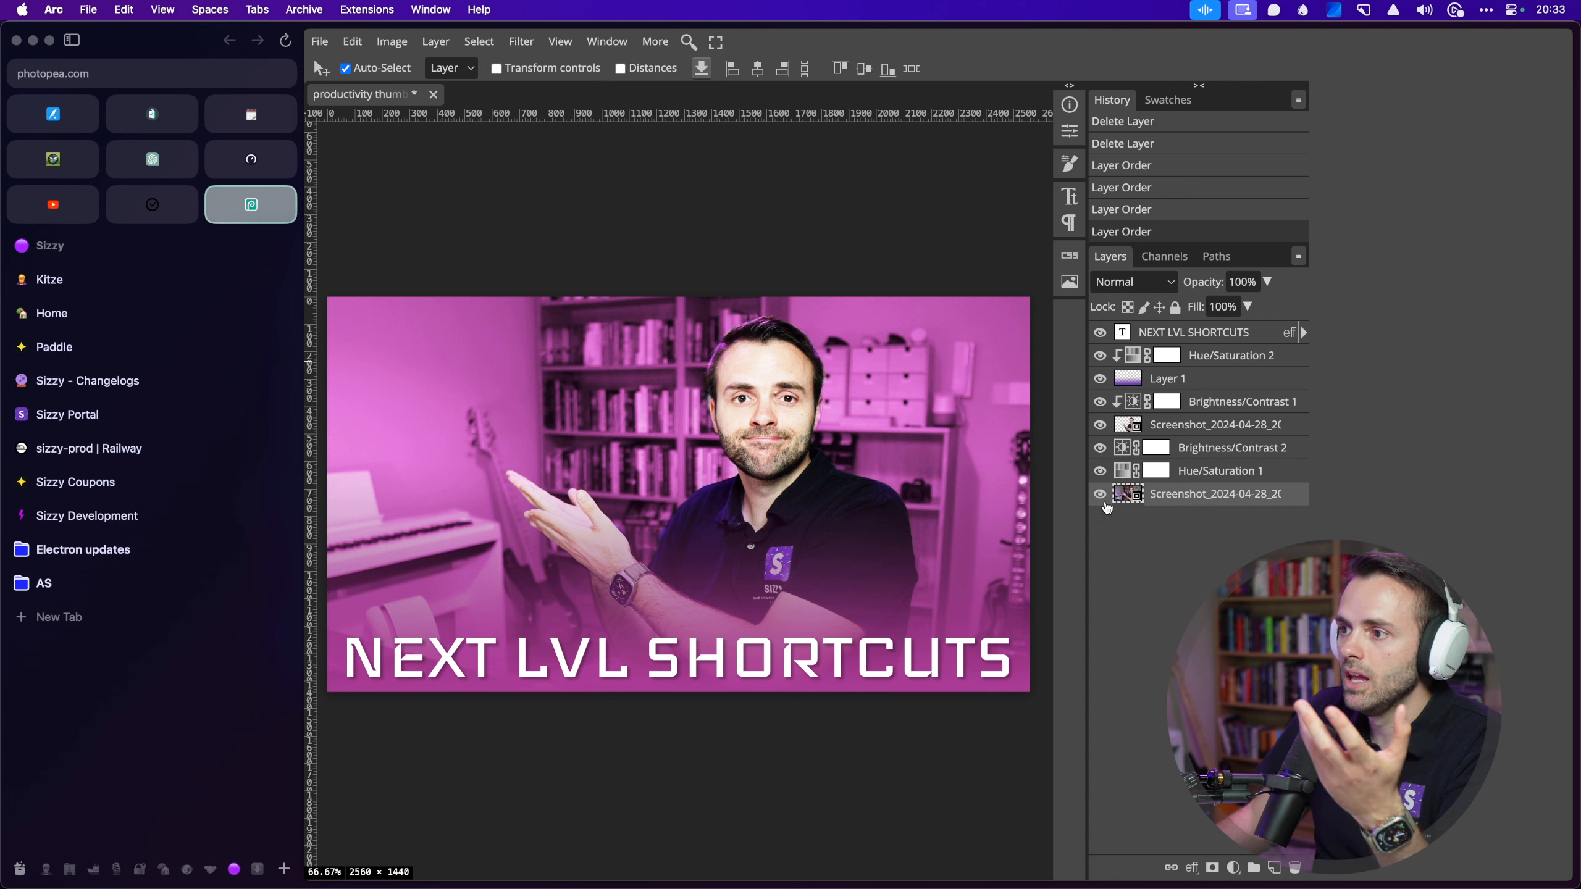
Step: Hide every layer above the original photo except the Hue/Saturation 1 magenta tint
drag(1100, 471, 1100, 333)
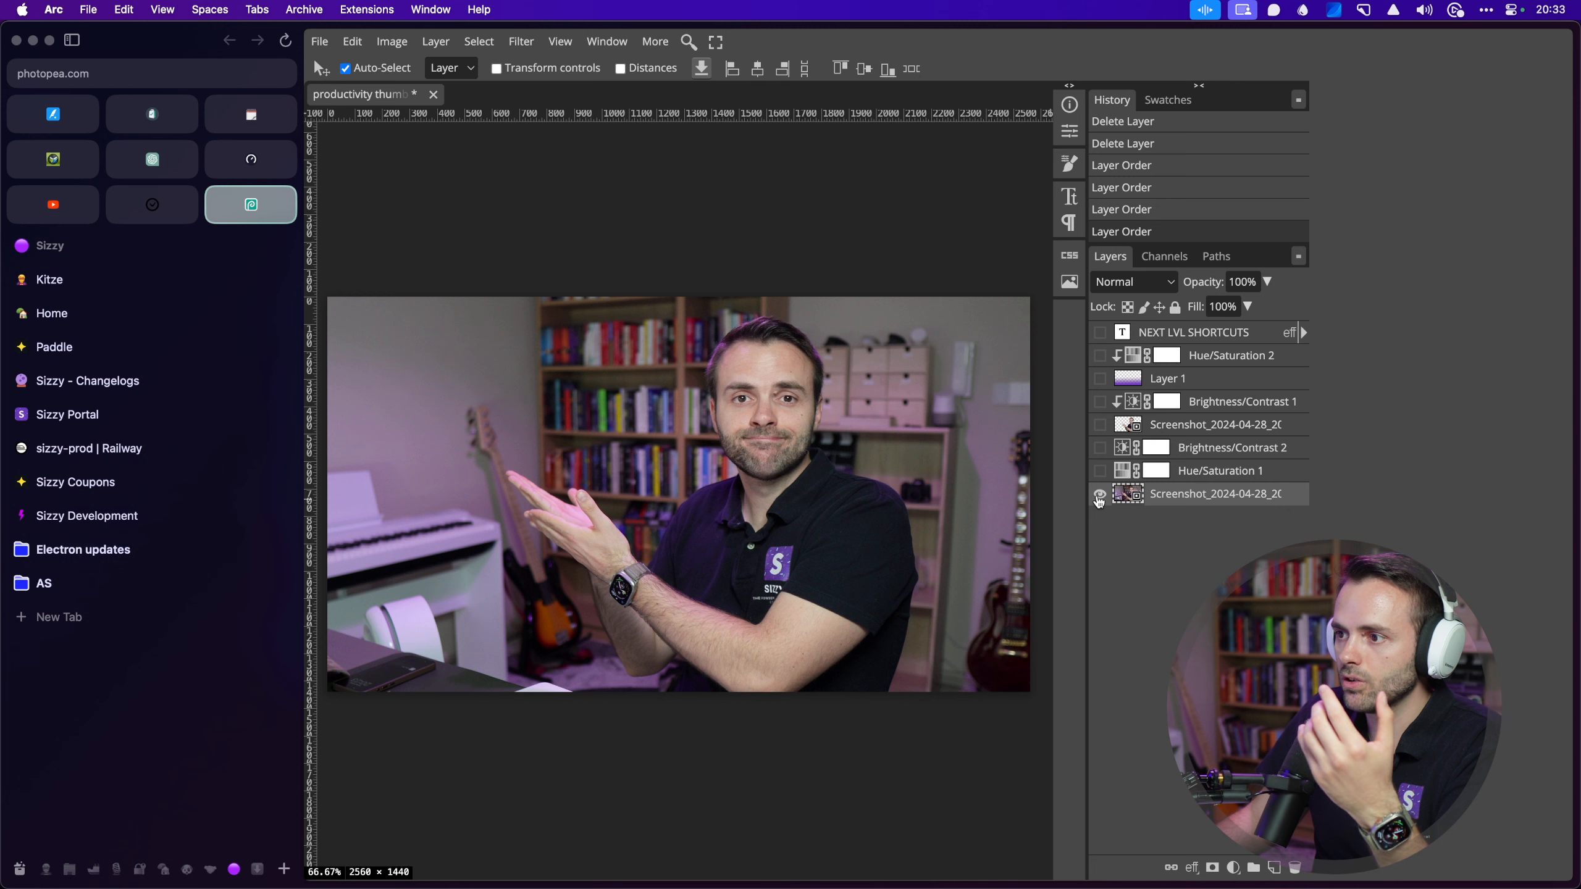
click(1162, 475)
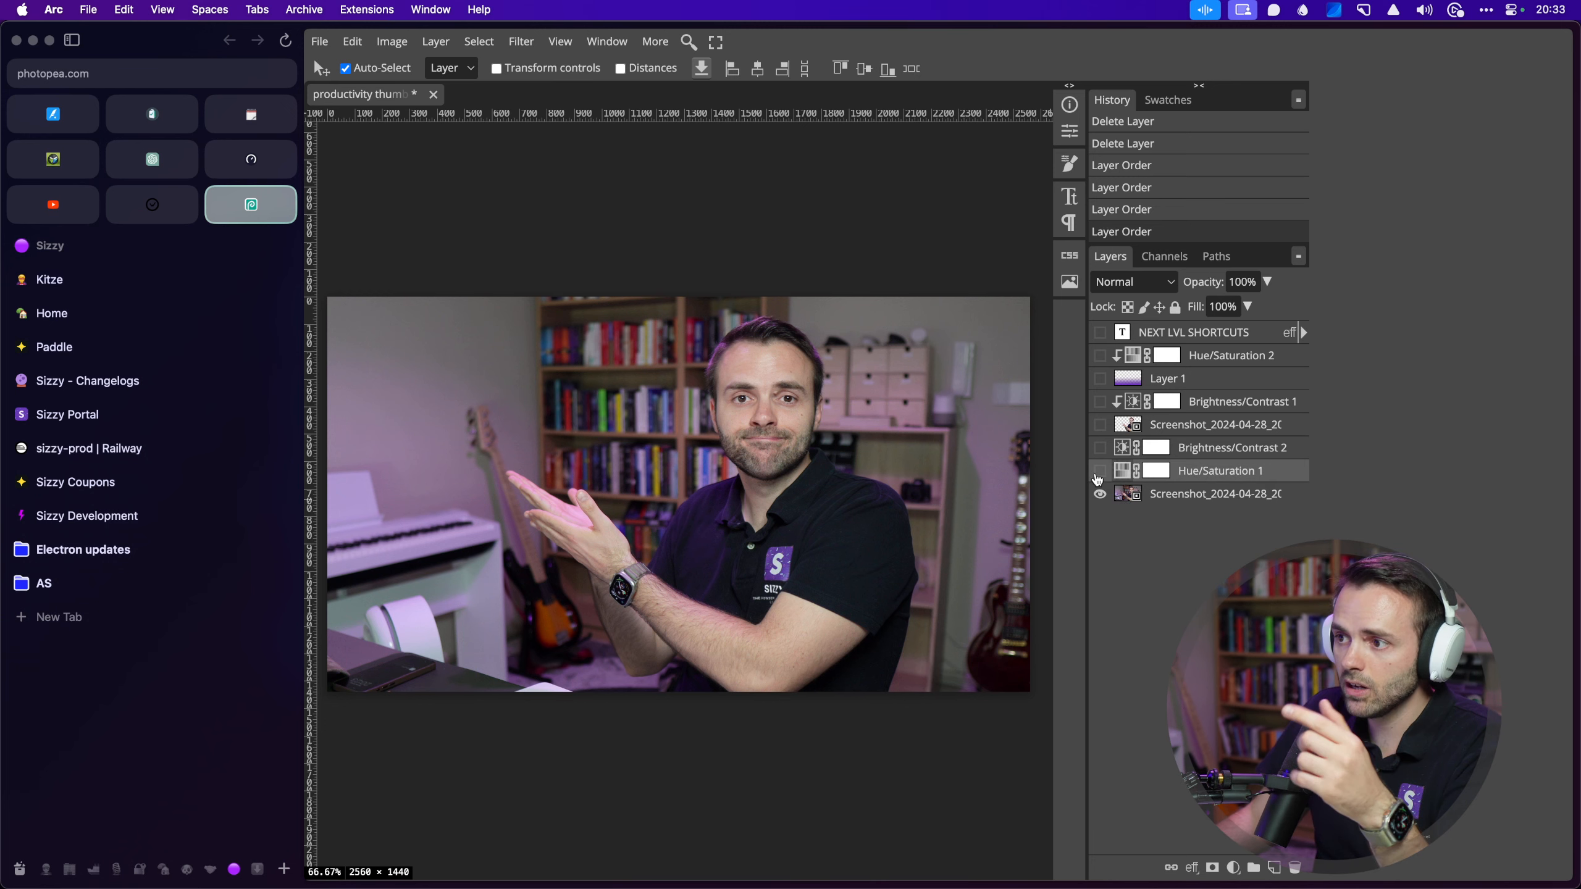
click(1100, 473)
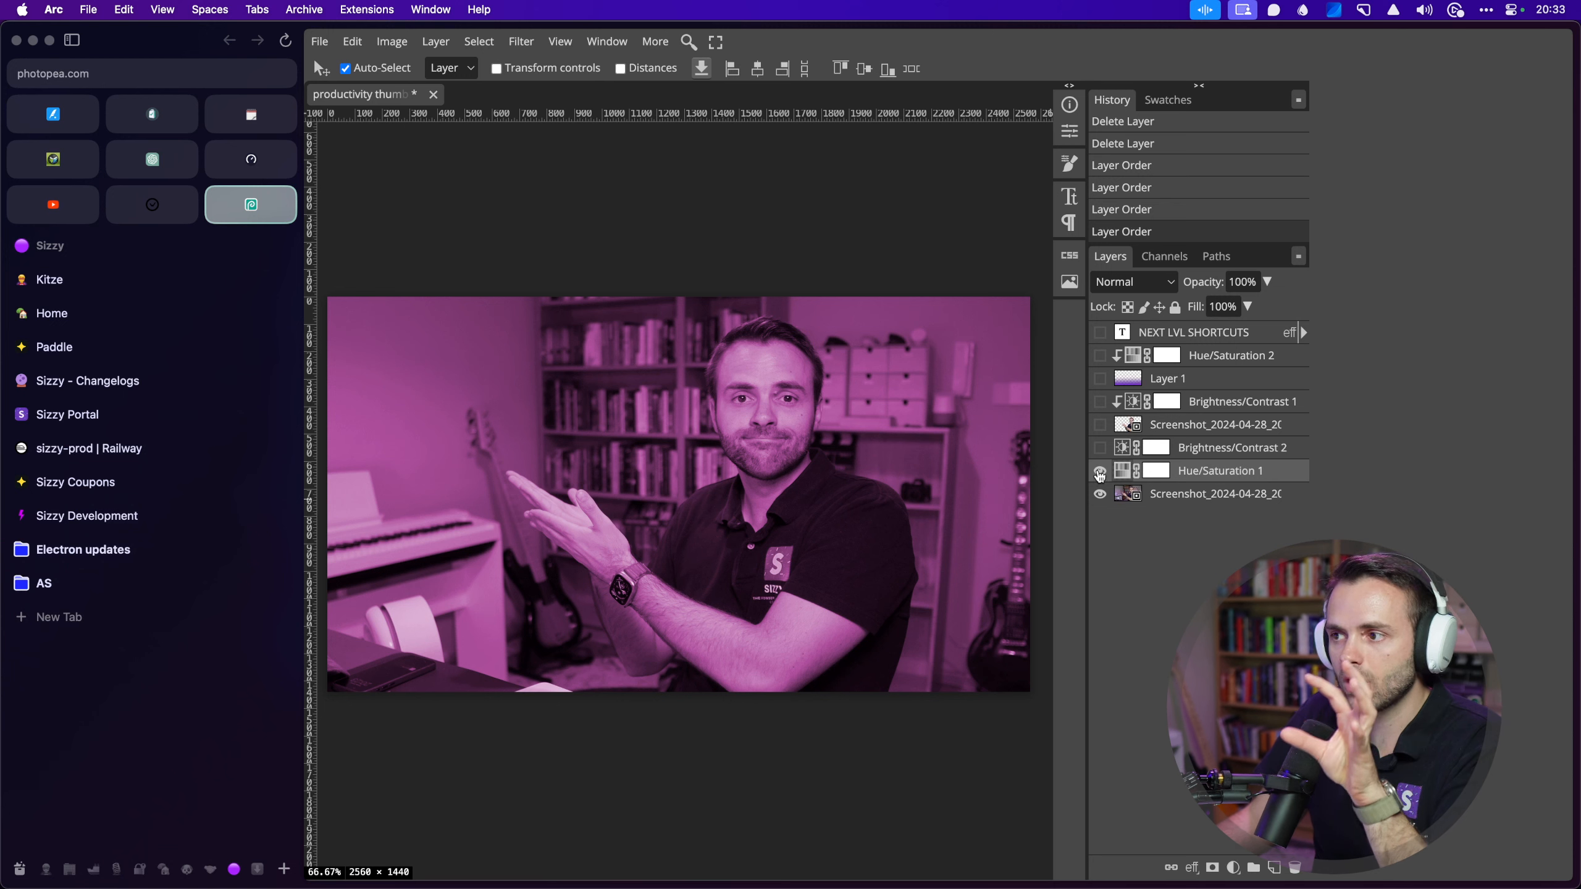
Step: Turn on Brightness/Contrast 2 and the cut-out Screenshot layer
click(1099, 449)
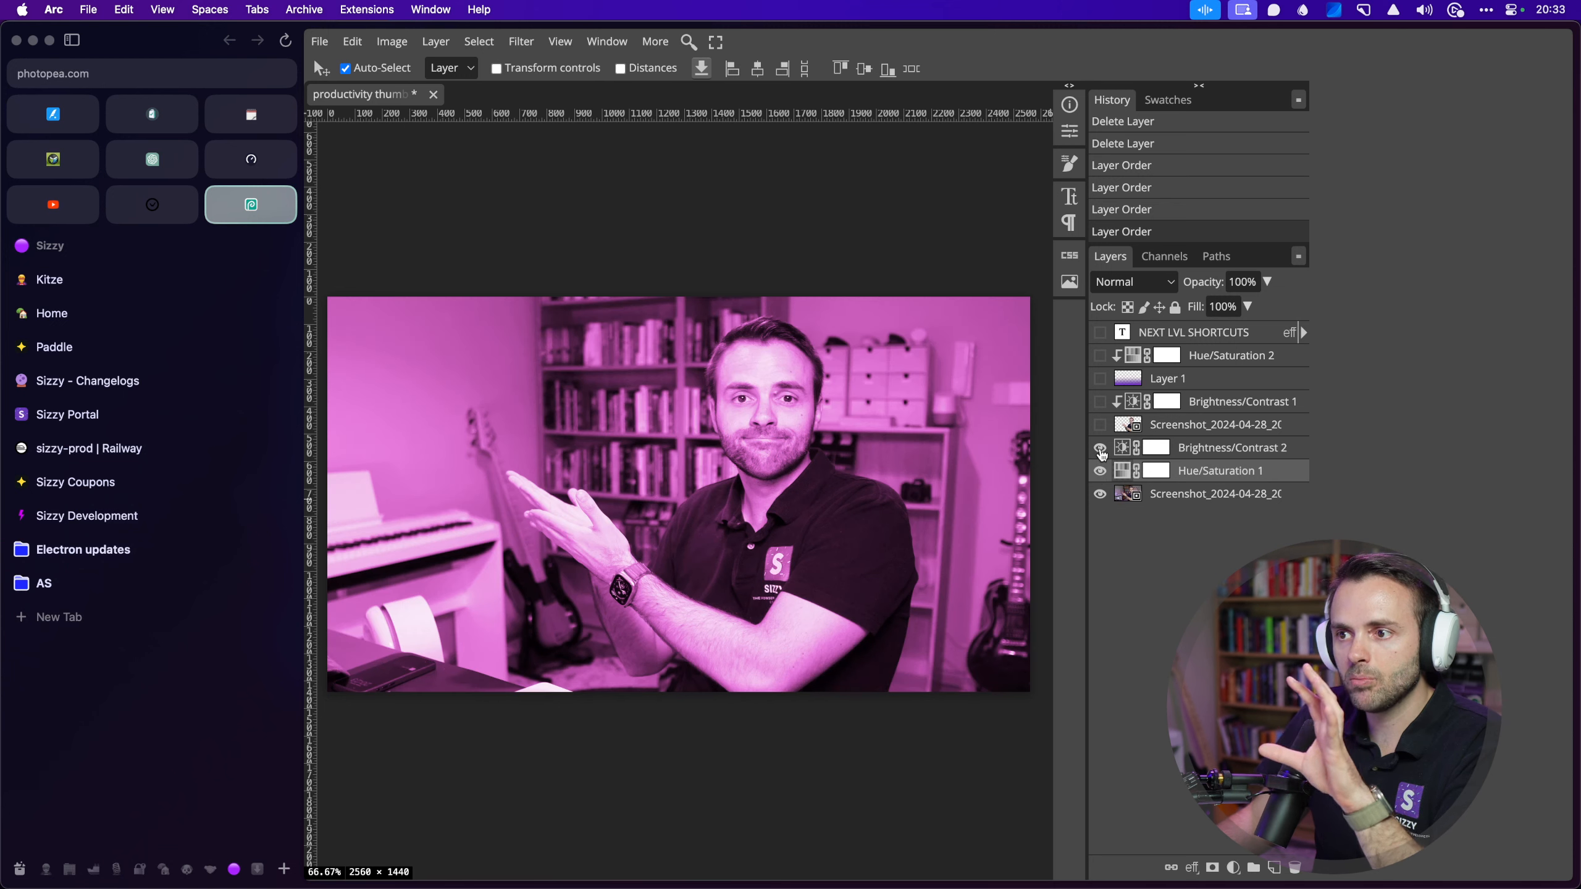
click(1208, 454)
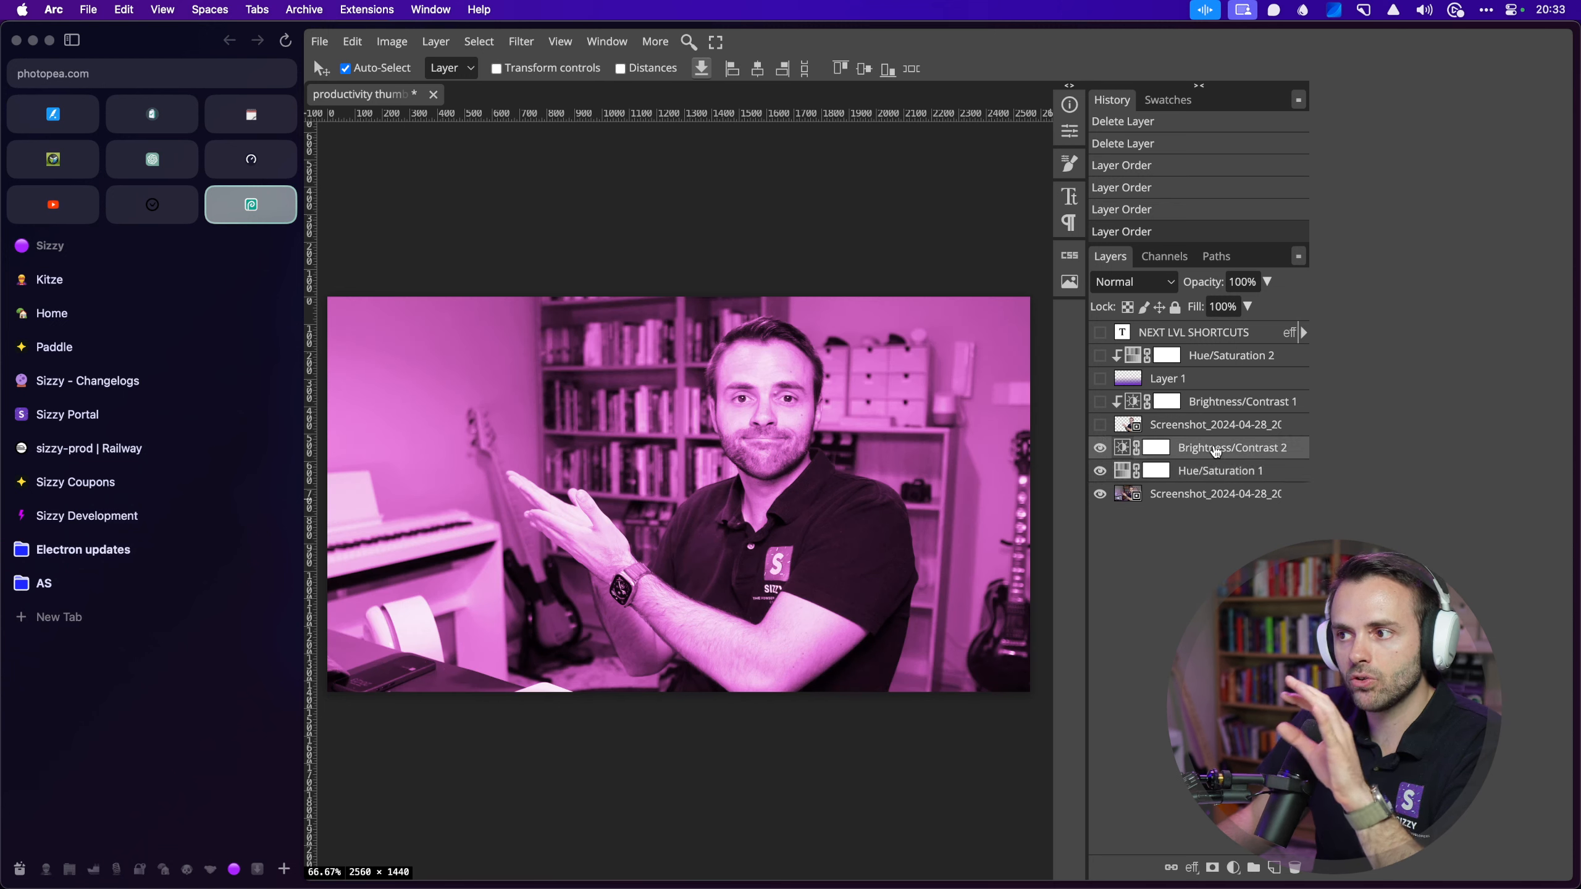
click(1104, 429)
click(1103, 430)
click(1104, 429)
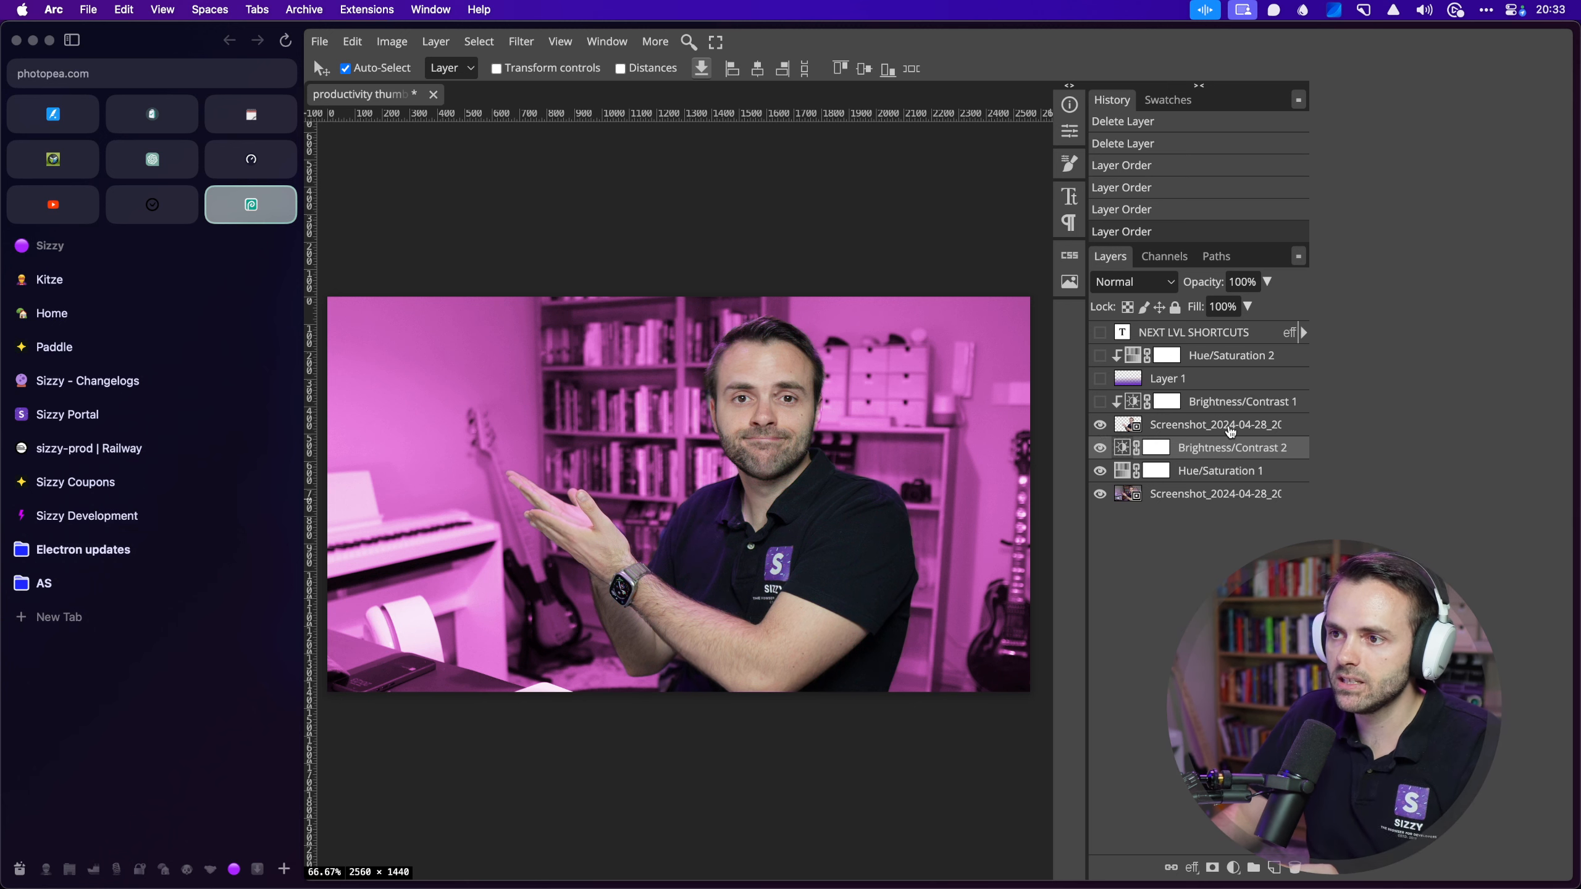
click(1176, 425)
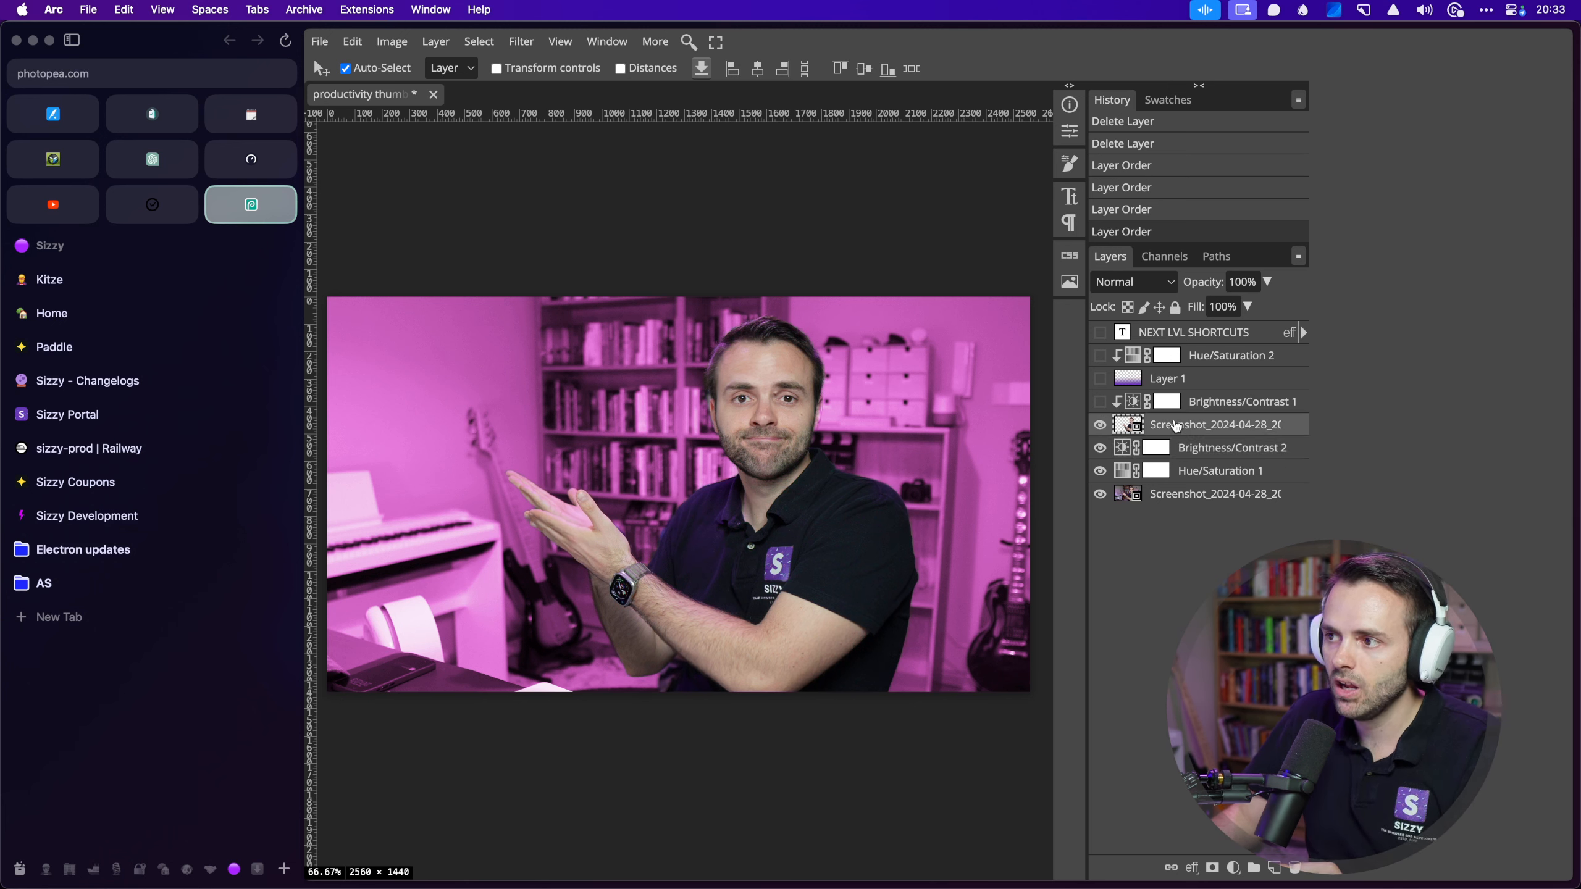
Step: Show Brightness/Contrast 1 and bring up its layer options
click(1100, 403)
click(1094, 408)
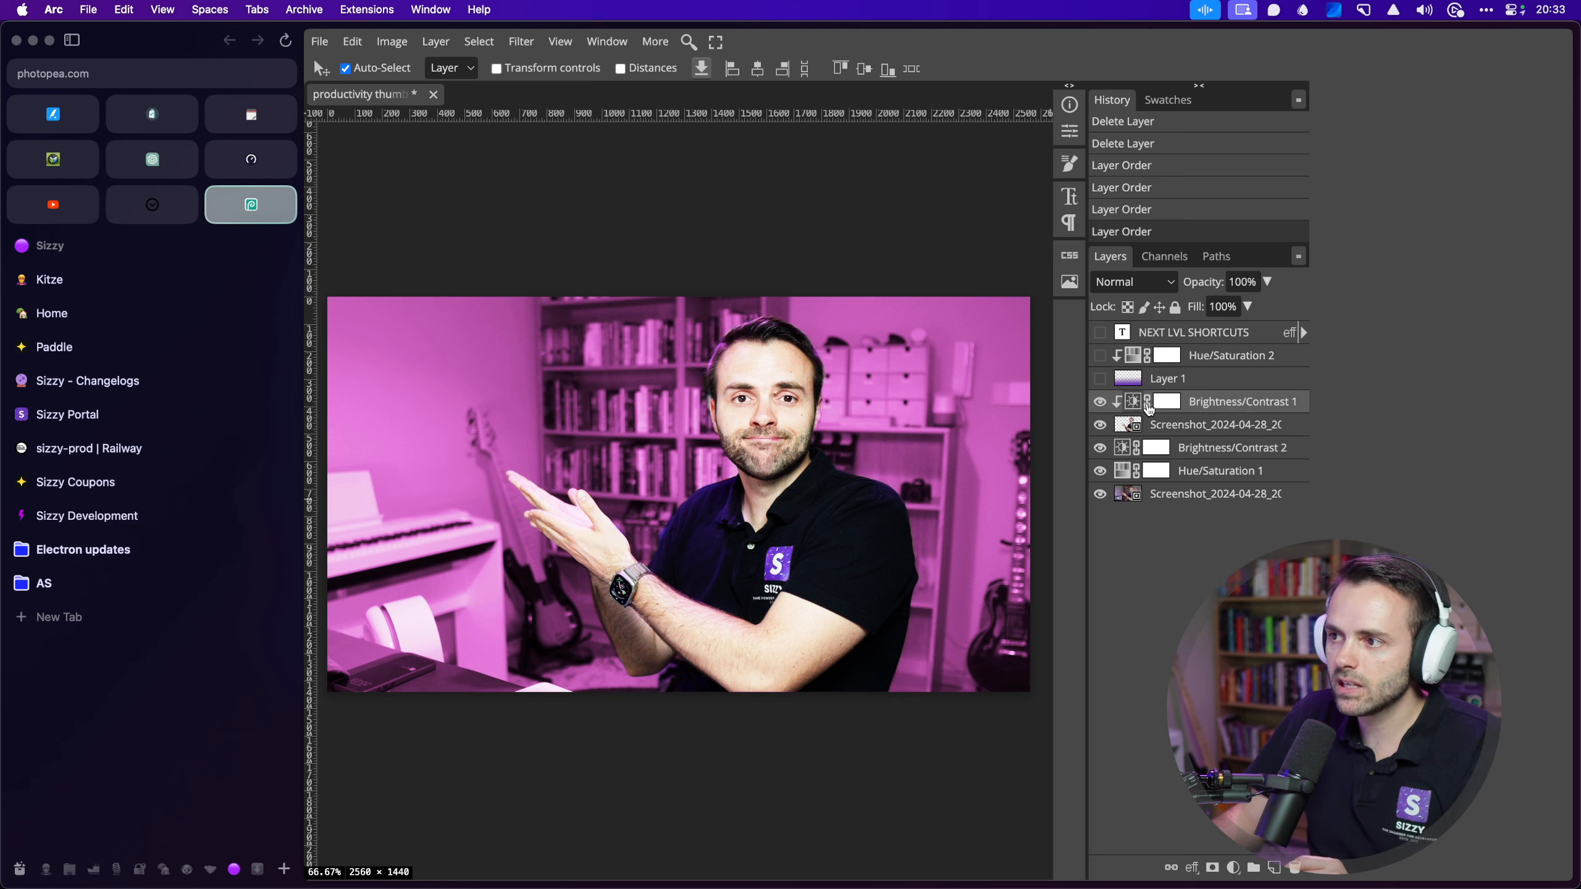
right_click(1149, 408)
click(1163, 724)
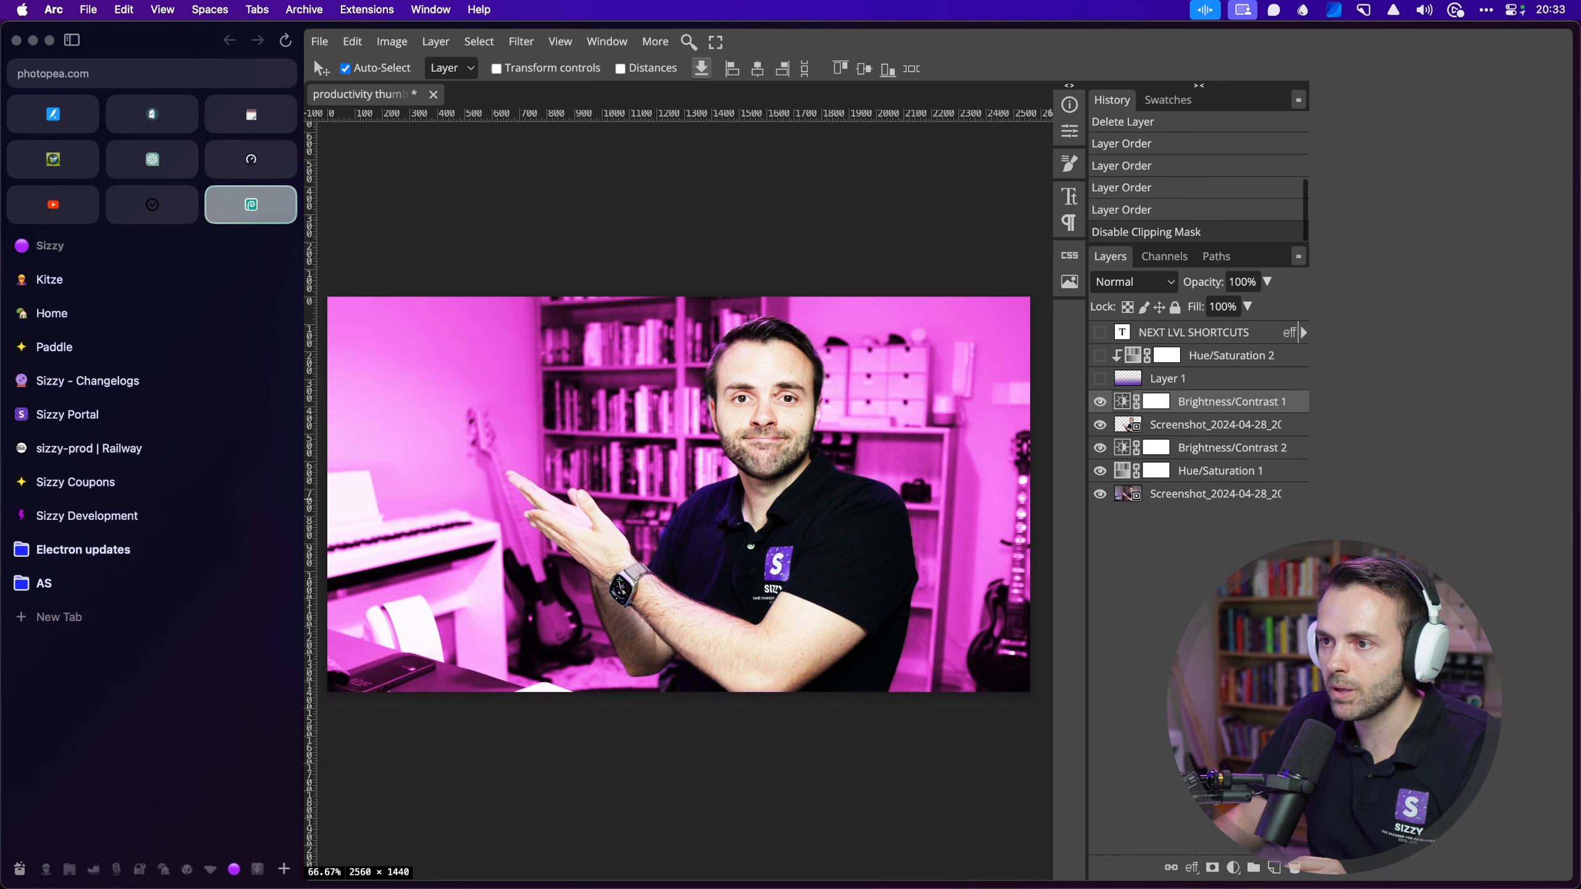
right_click(1190, 404)
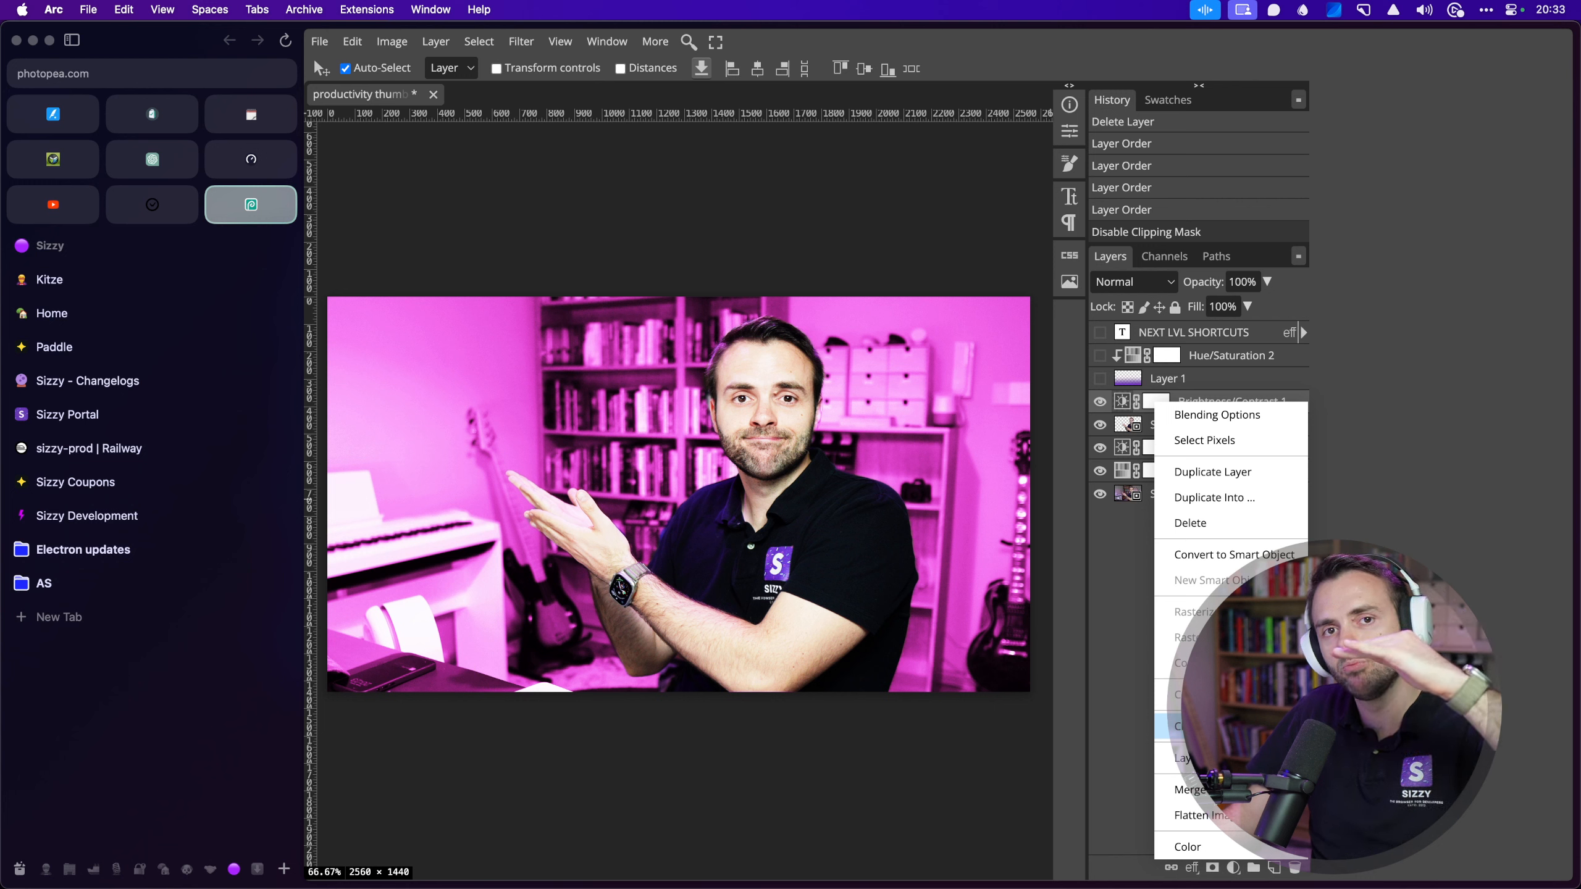
click(1164, 726)
key(ctrl+alt+shift+super+4)
drag(1085, 428, 1310, 437)
key(space)
click(1100, 424)
click(1100, 425)
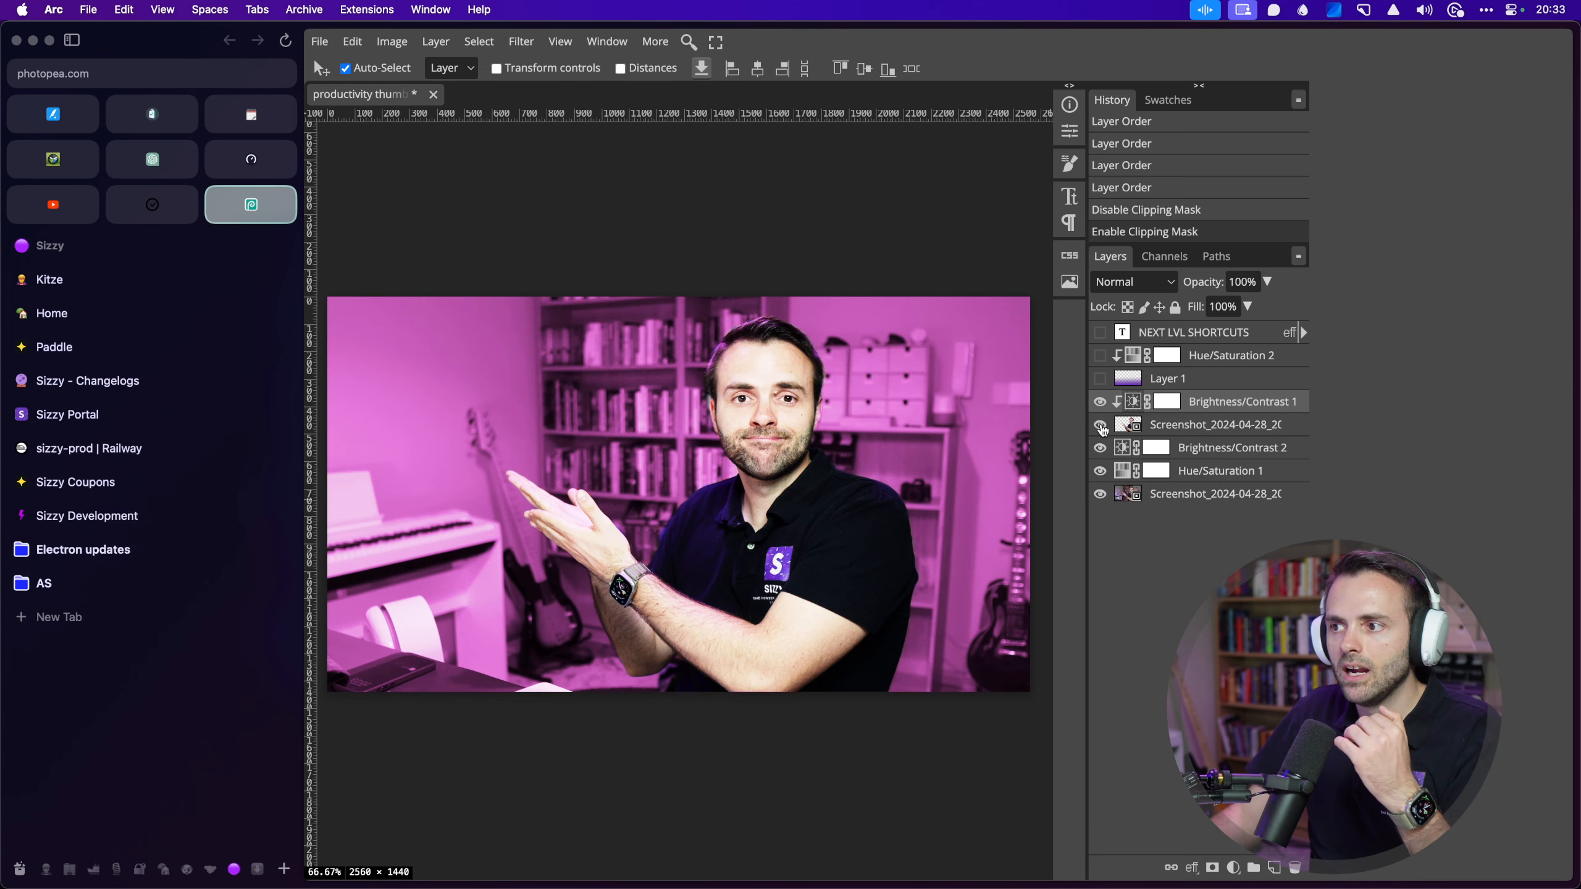
alt+click(1102, 403)
alt+click(1102, 403)
alt+click(1101, 403)
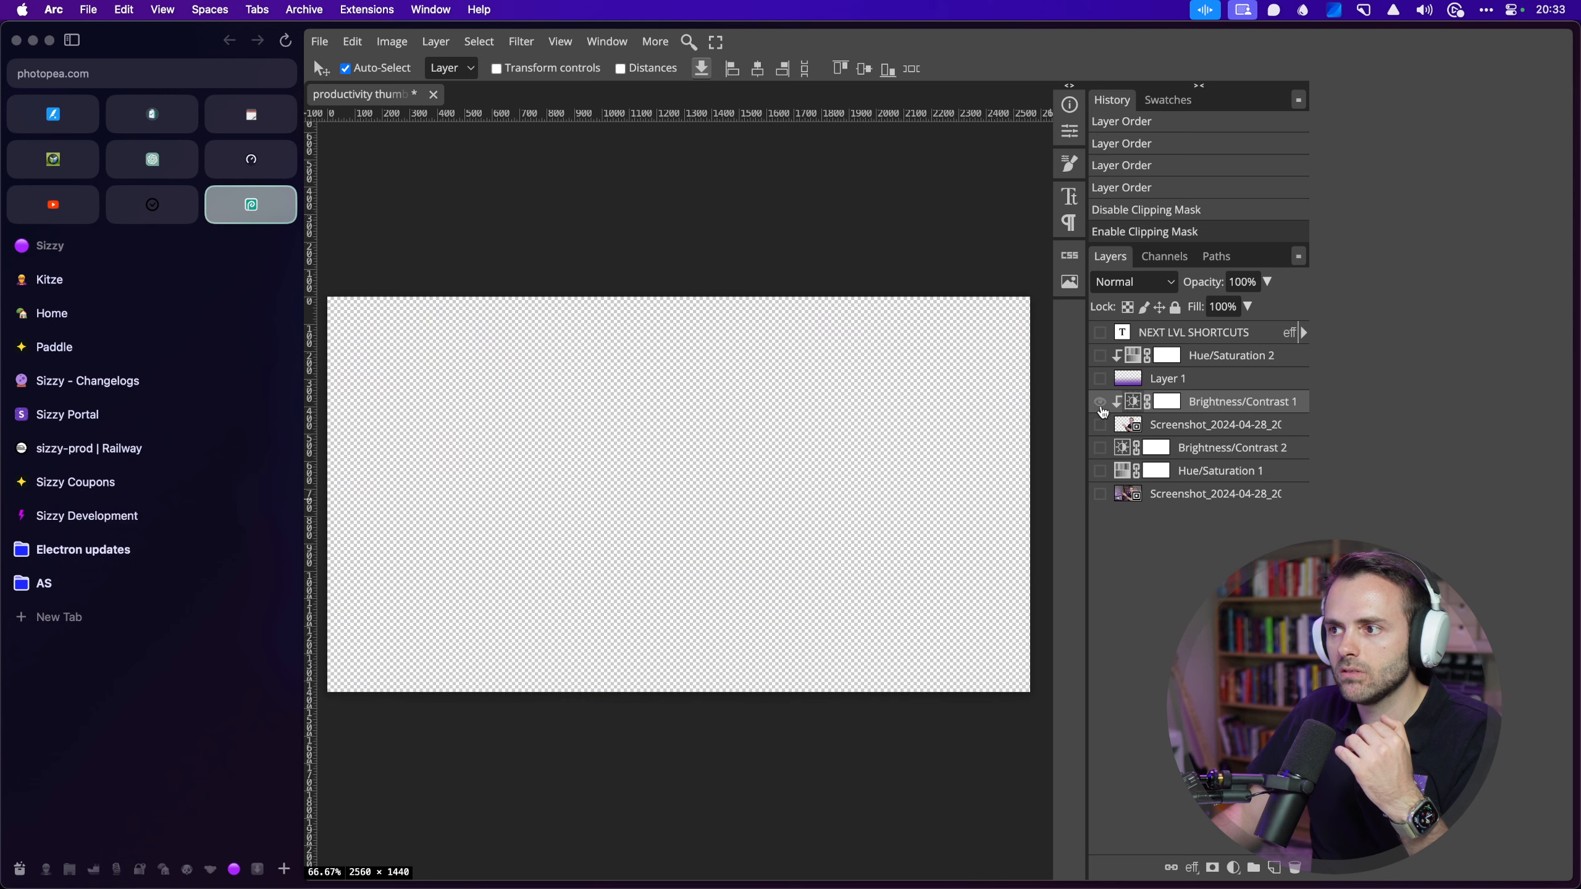
alt+click(1100, 404)
alt+click(1100, 404)
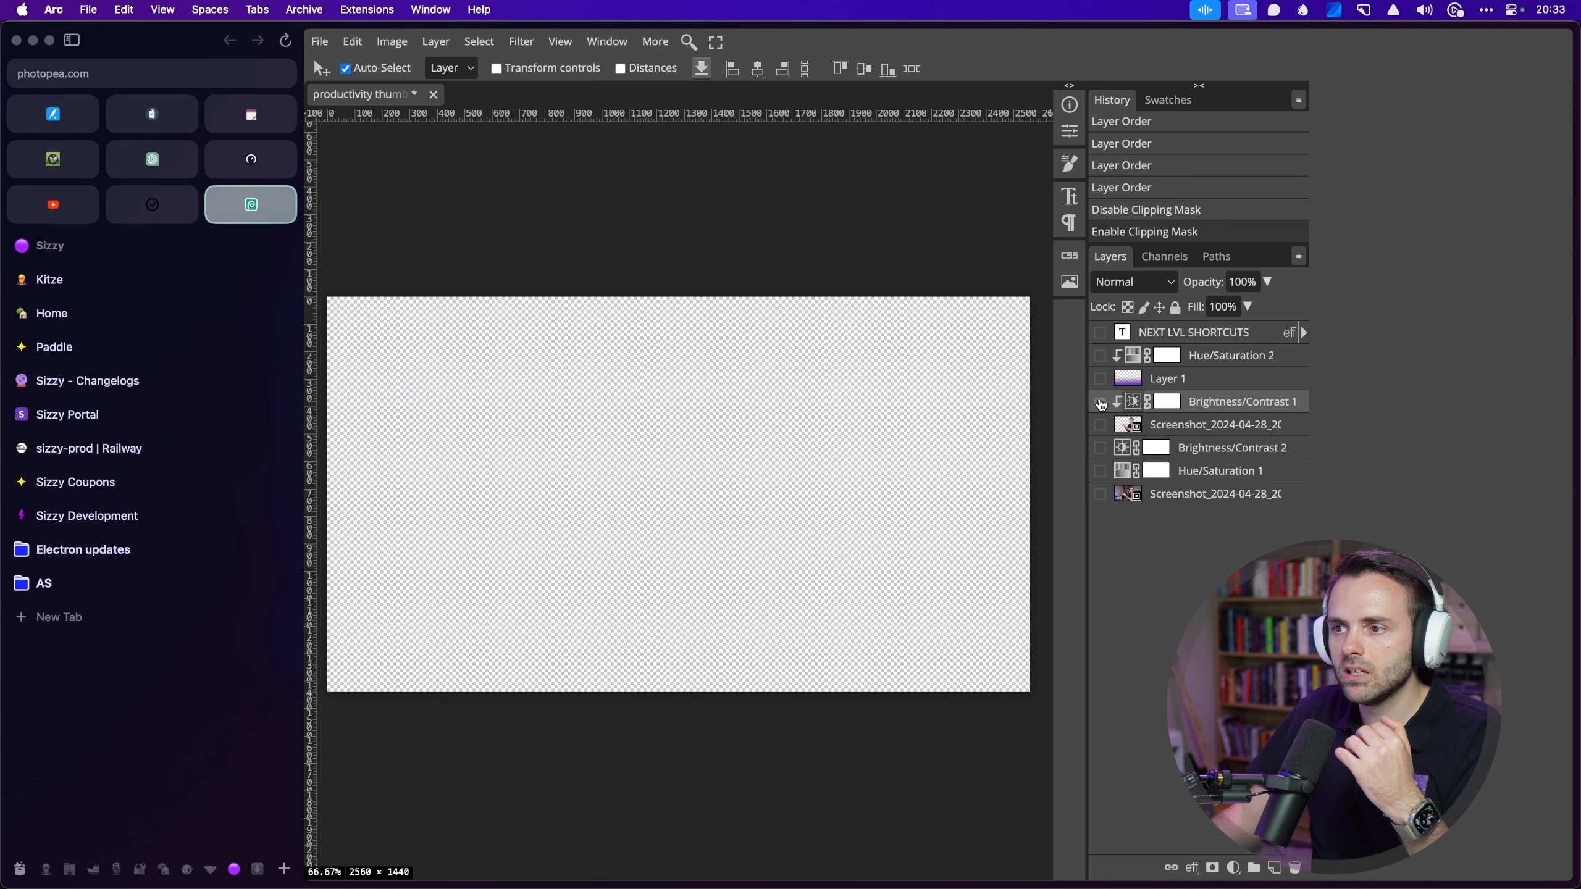
alt+click(1100, 403)
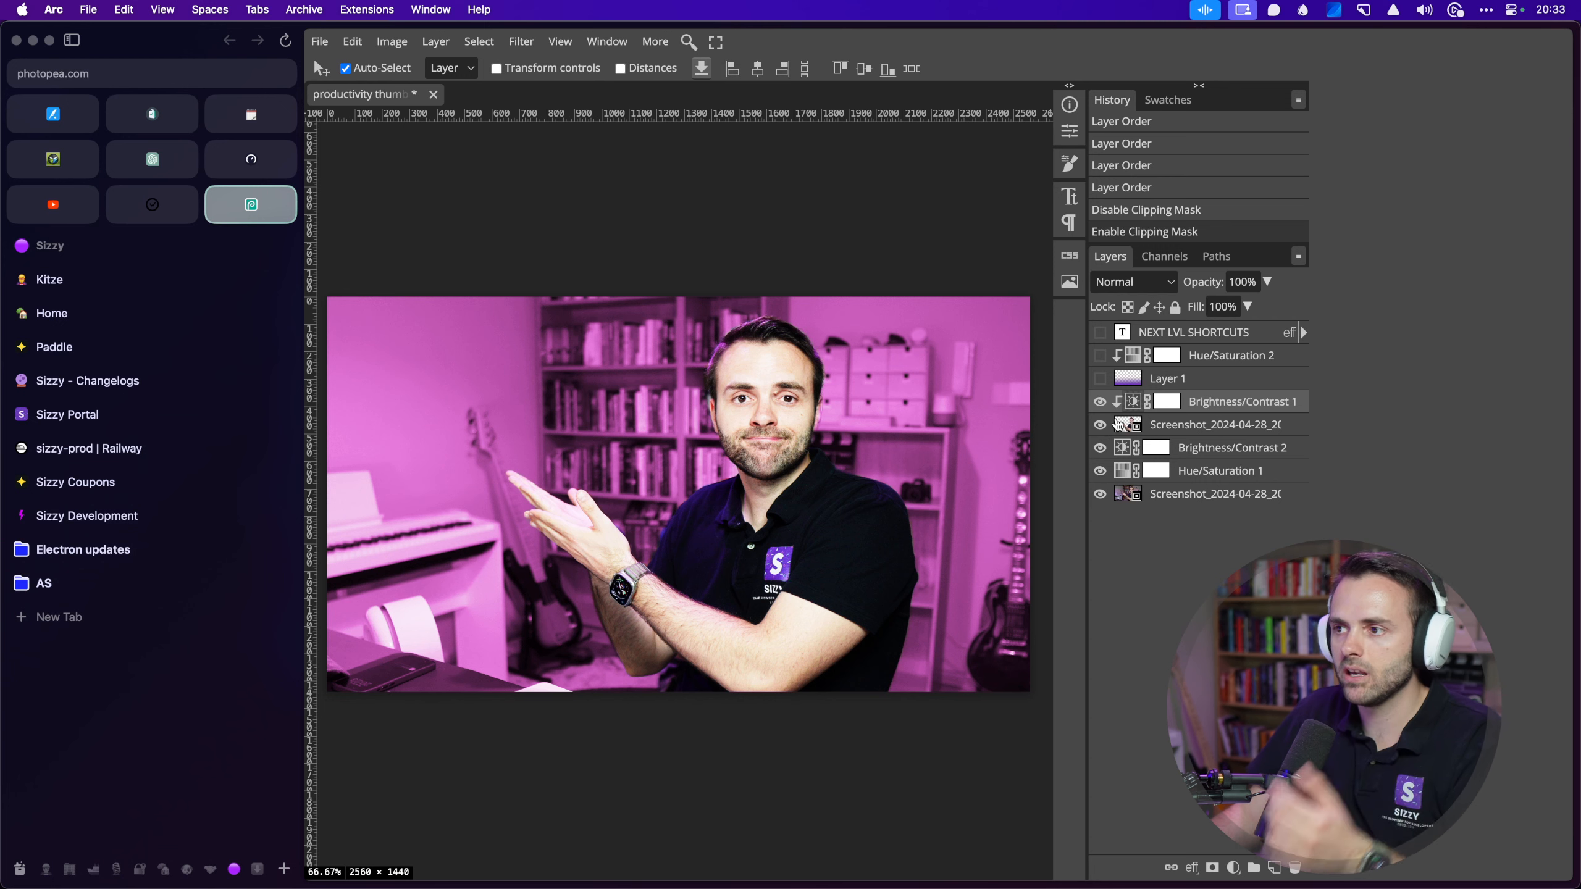
alt+click(1100, 379)
alt+click(1100, 380)
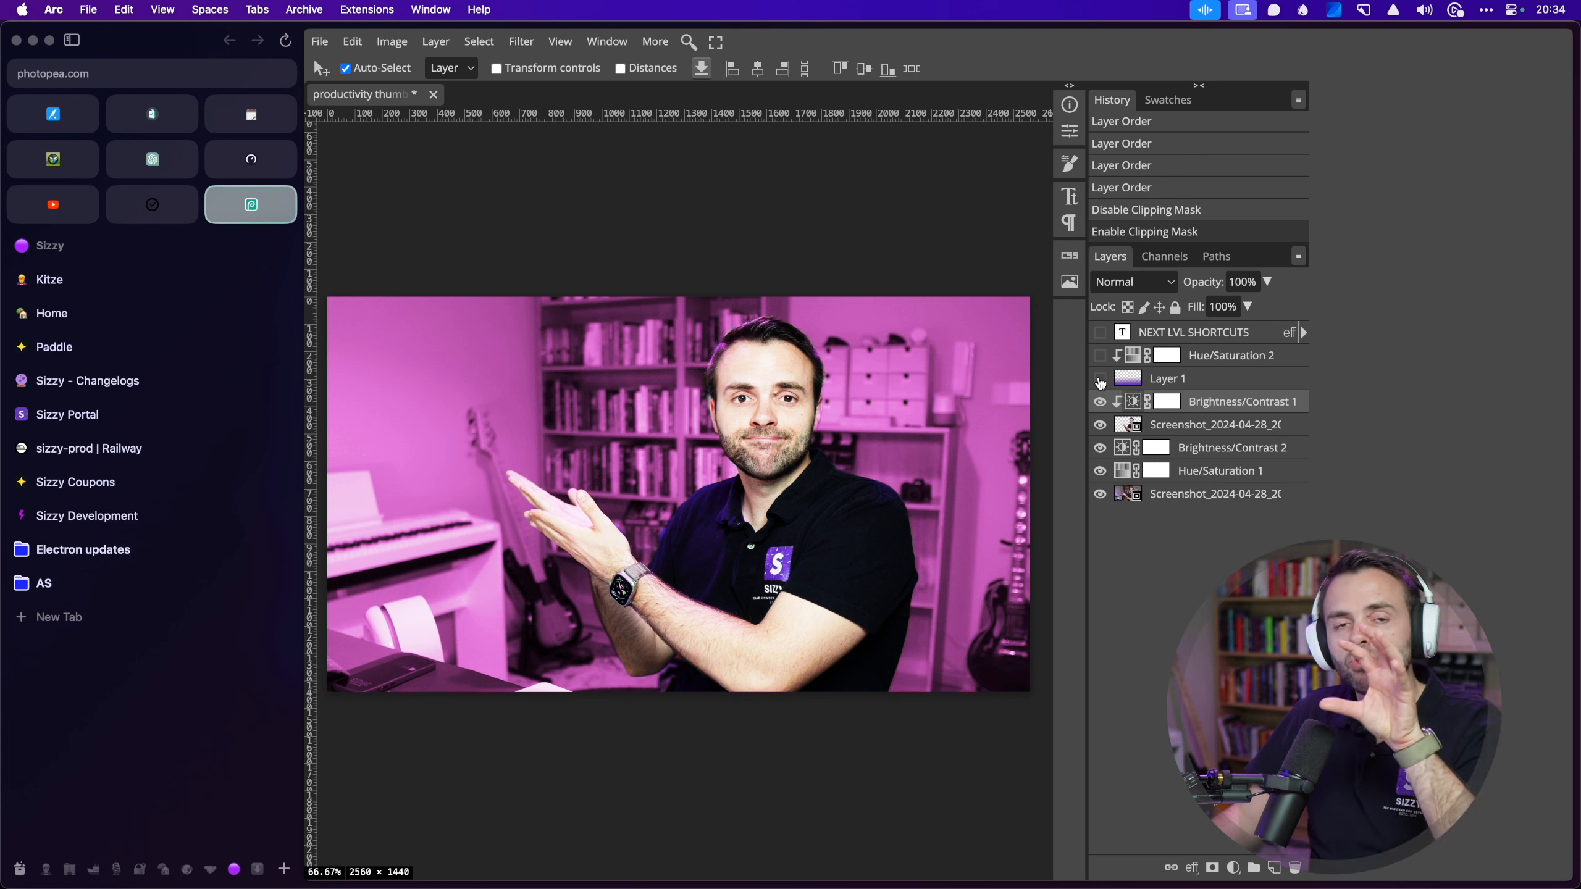
alt+click(1099, 380)
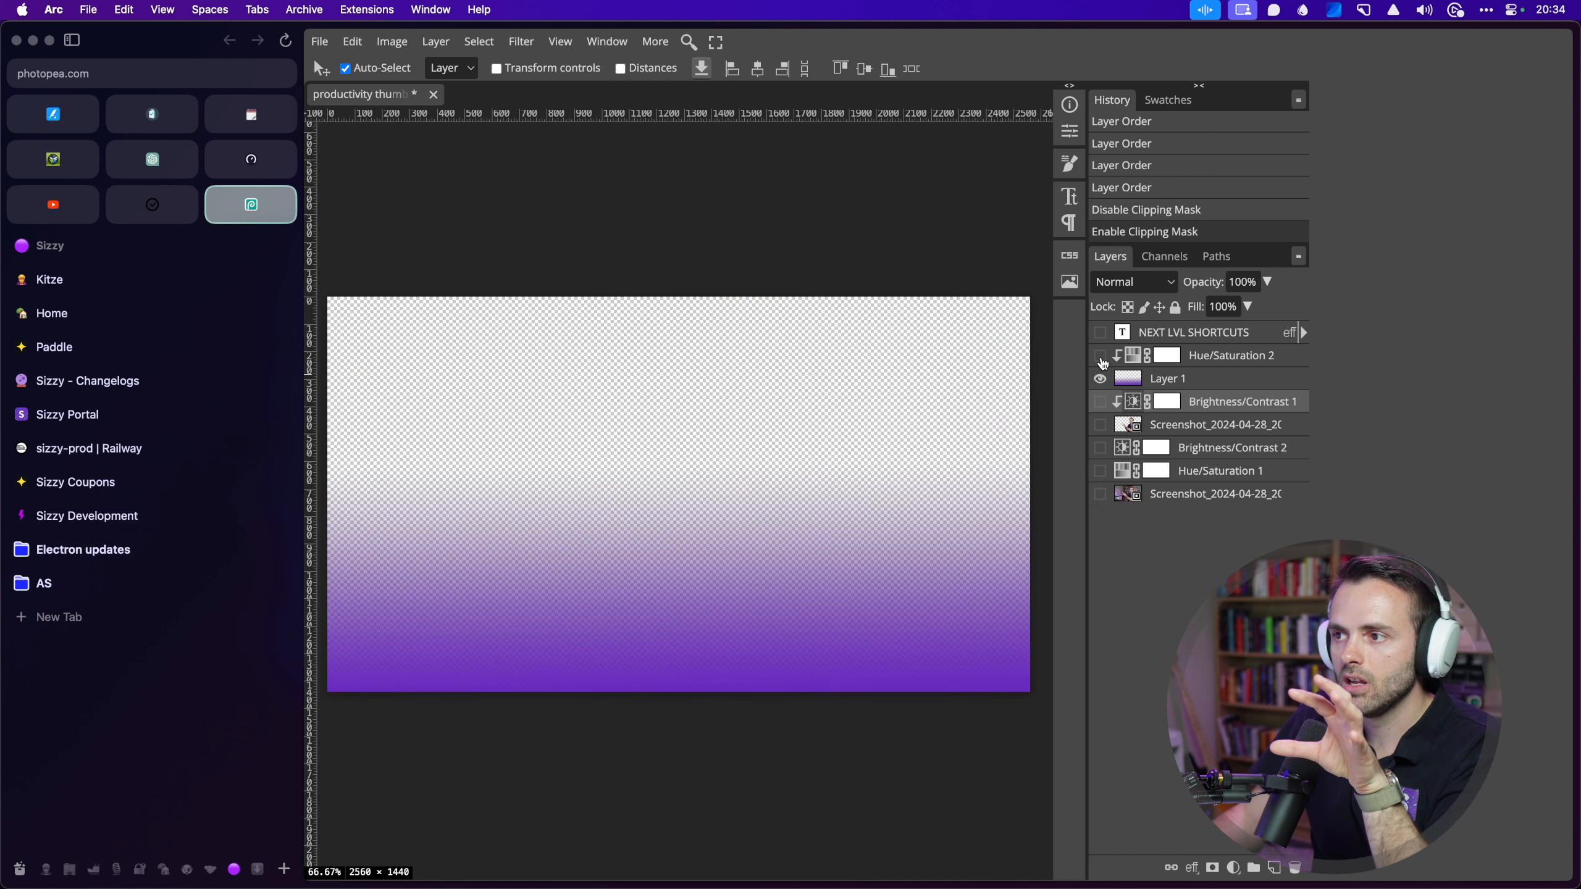
click(1100, 378)
alt+click(1101, 403)
alt+click(1100, 380)
alt+click(1099, 380)
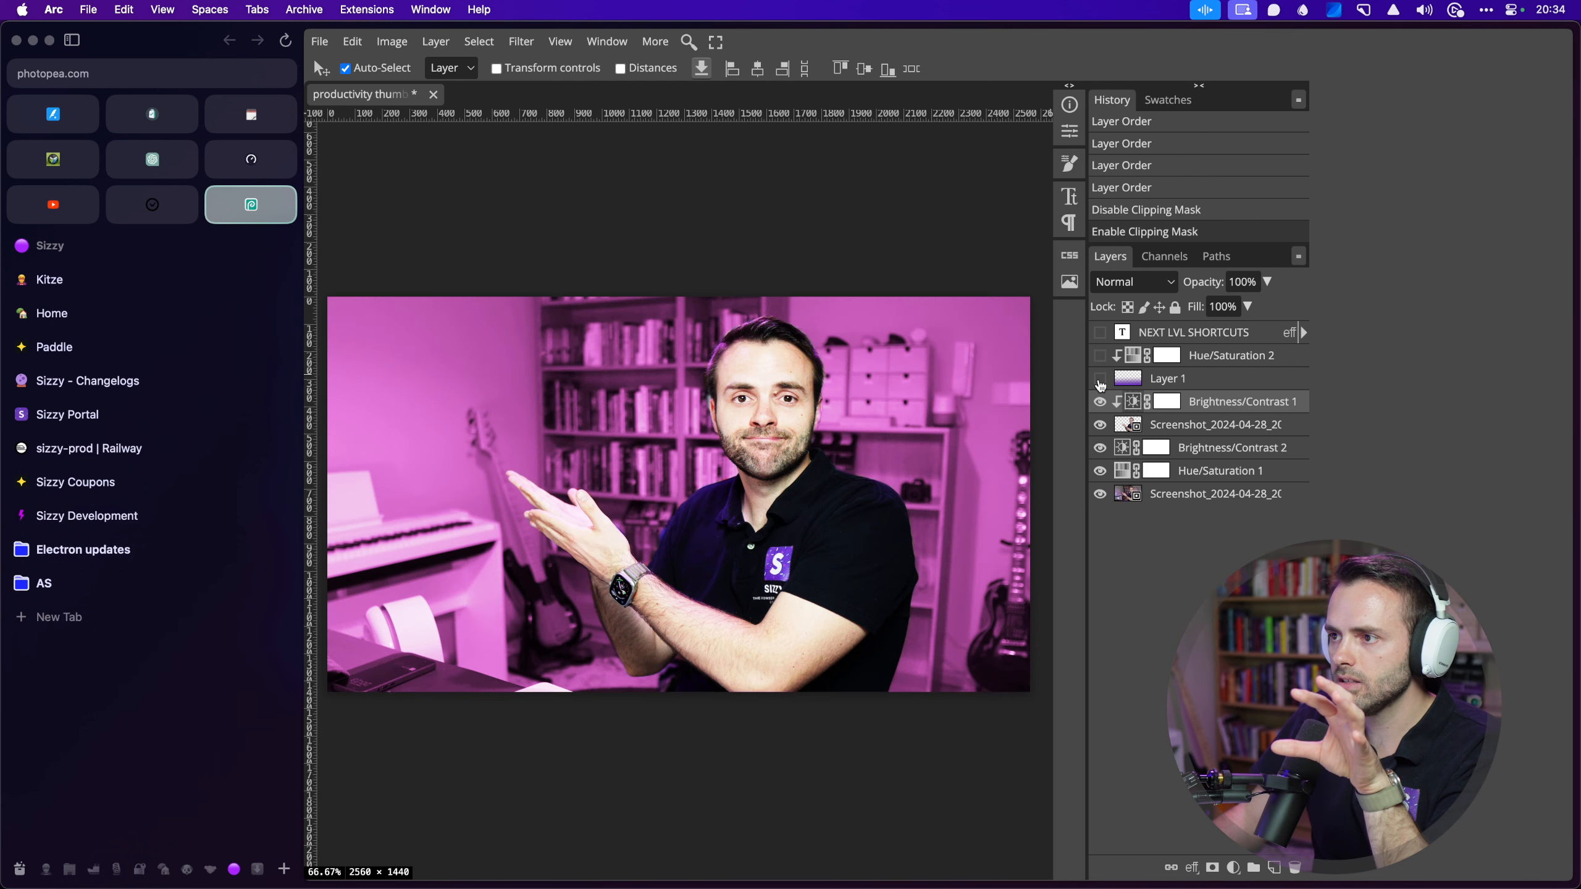
alt+click(1099, 379)
alt+click(1101, 356)
alt+click(1100, 335)
alt+click(1100, 355)
alt+click(1100, 379)
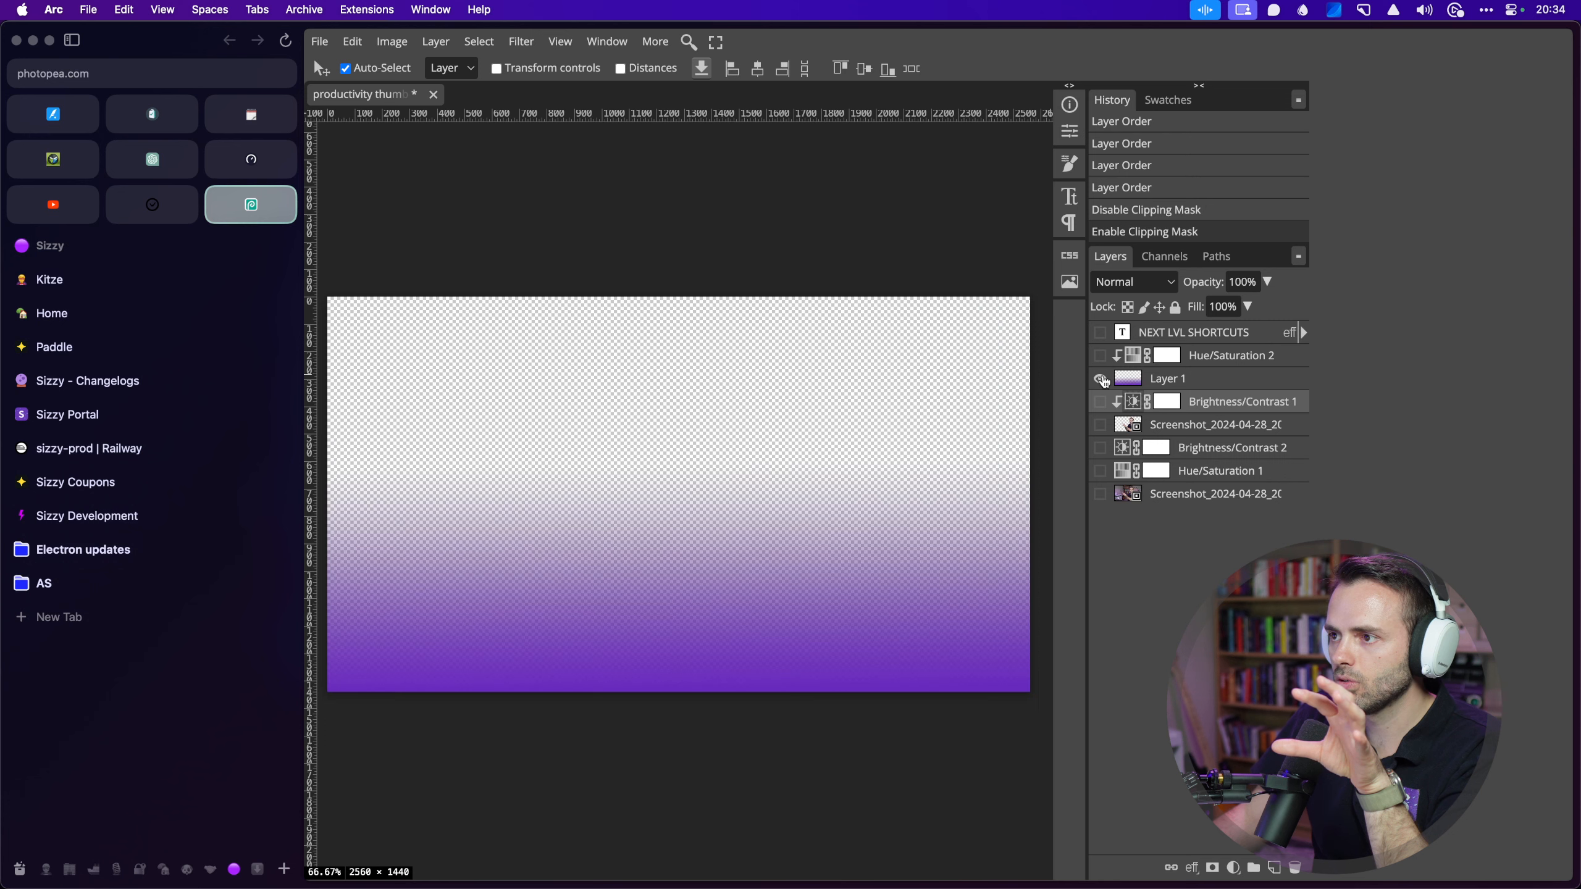
alt+click(1101, 356)
alt+click(1100, 335)
alt+click(1100, 379)
alt+click(1101, 402)
alt+click(1101, 425)
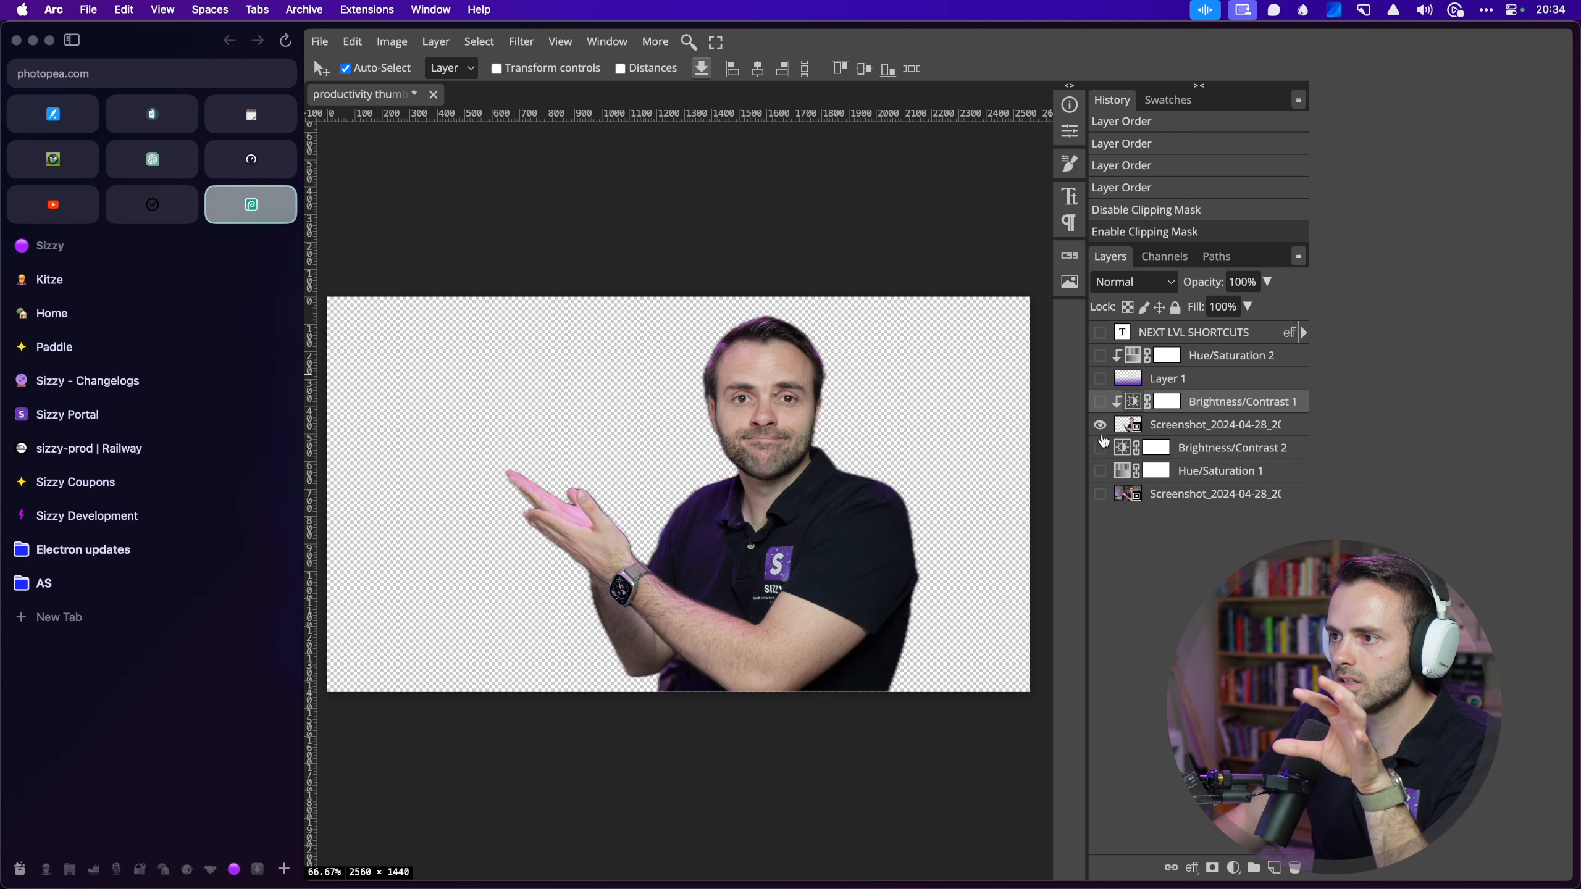
alt+click(1100, 448)
alt+click(1100, 470)
alt+click(1100, 494)
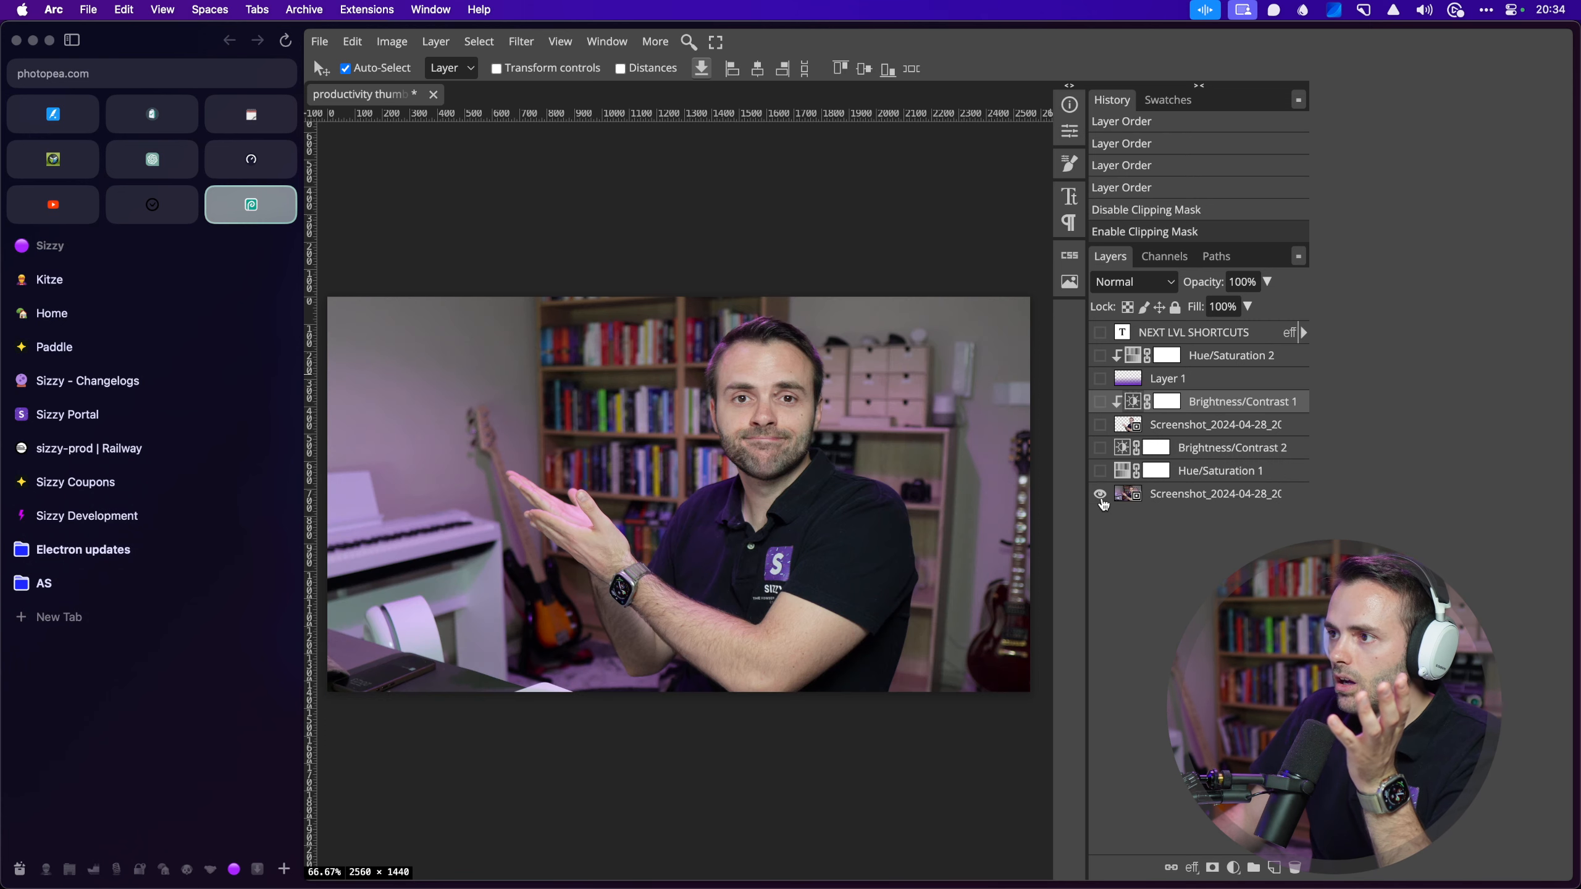
alt+click(1100, 494)
click(659, 225)
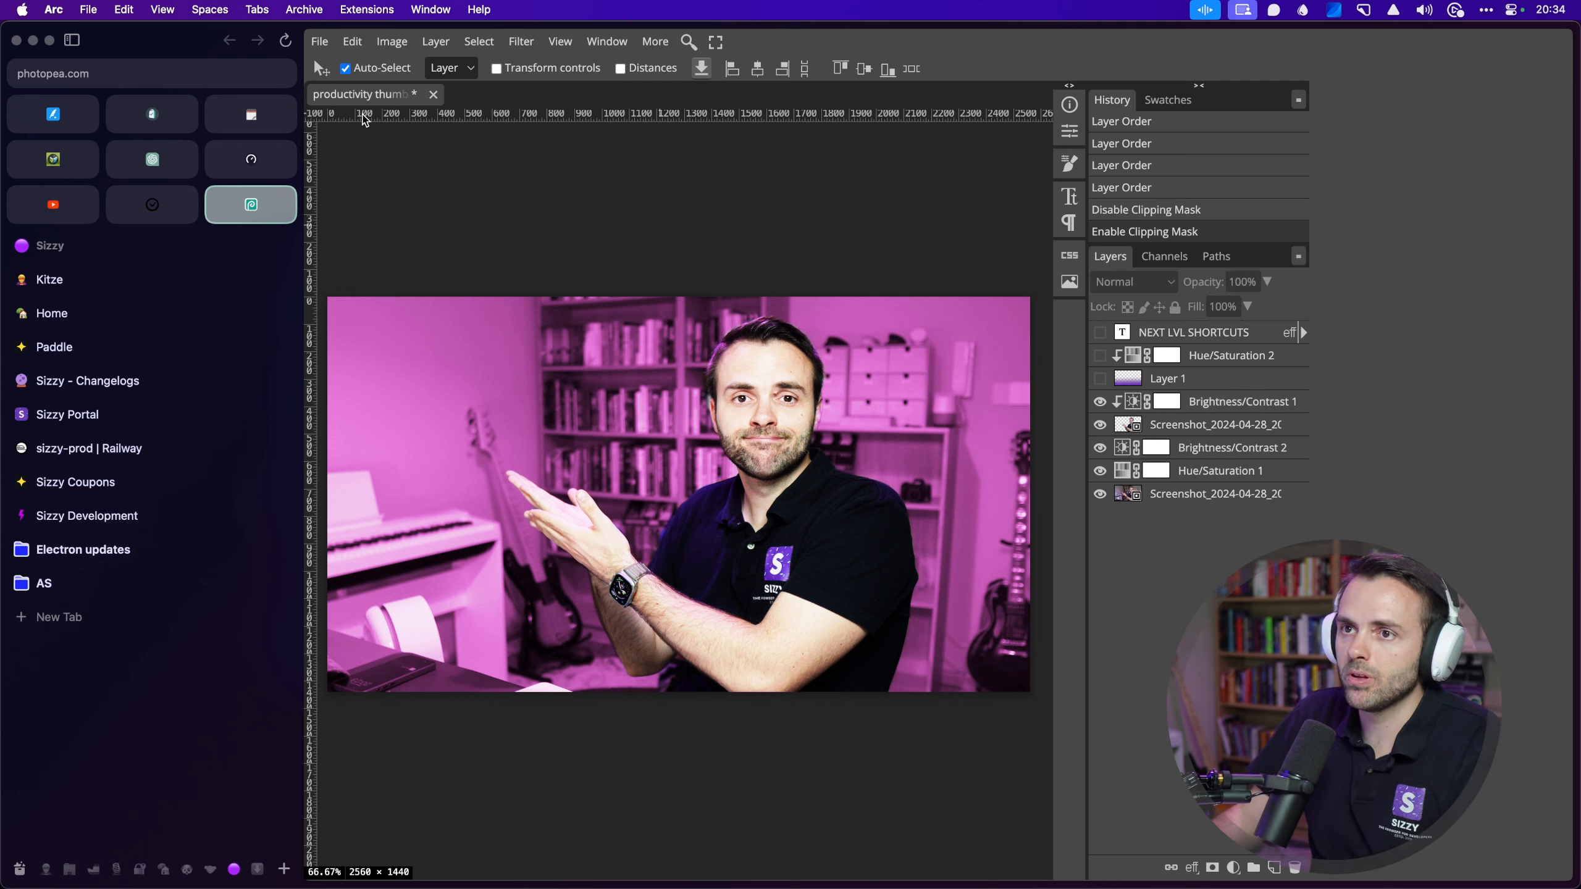
Step: Start saving the thumbnail as a PSD file, pasting in a file name
key(super+s)
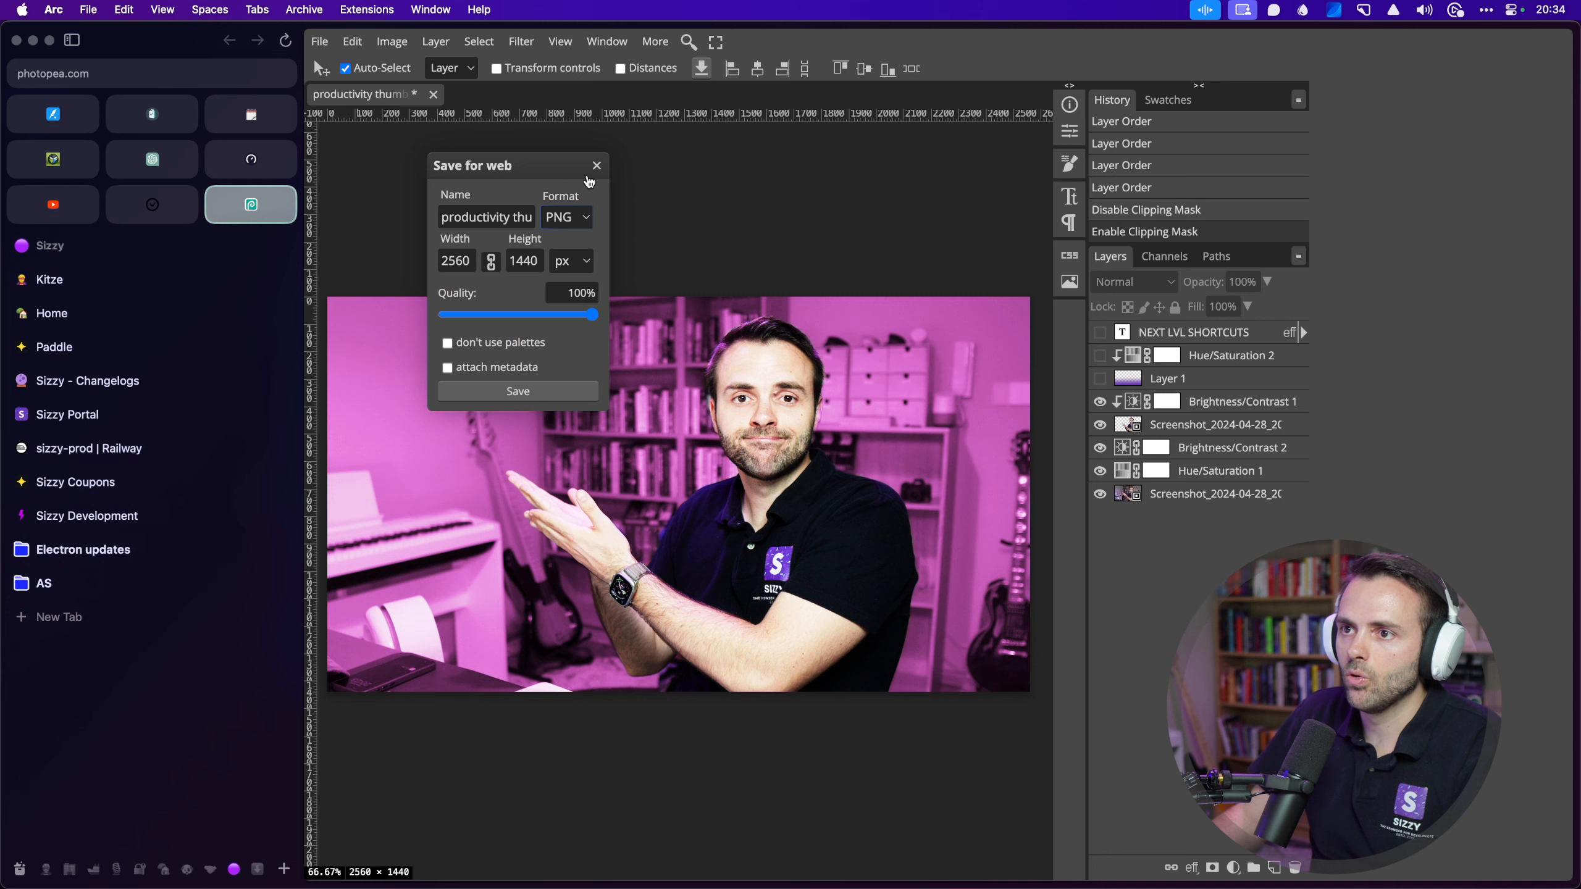
click(596, 166)
click(319, 41)
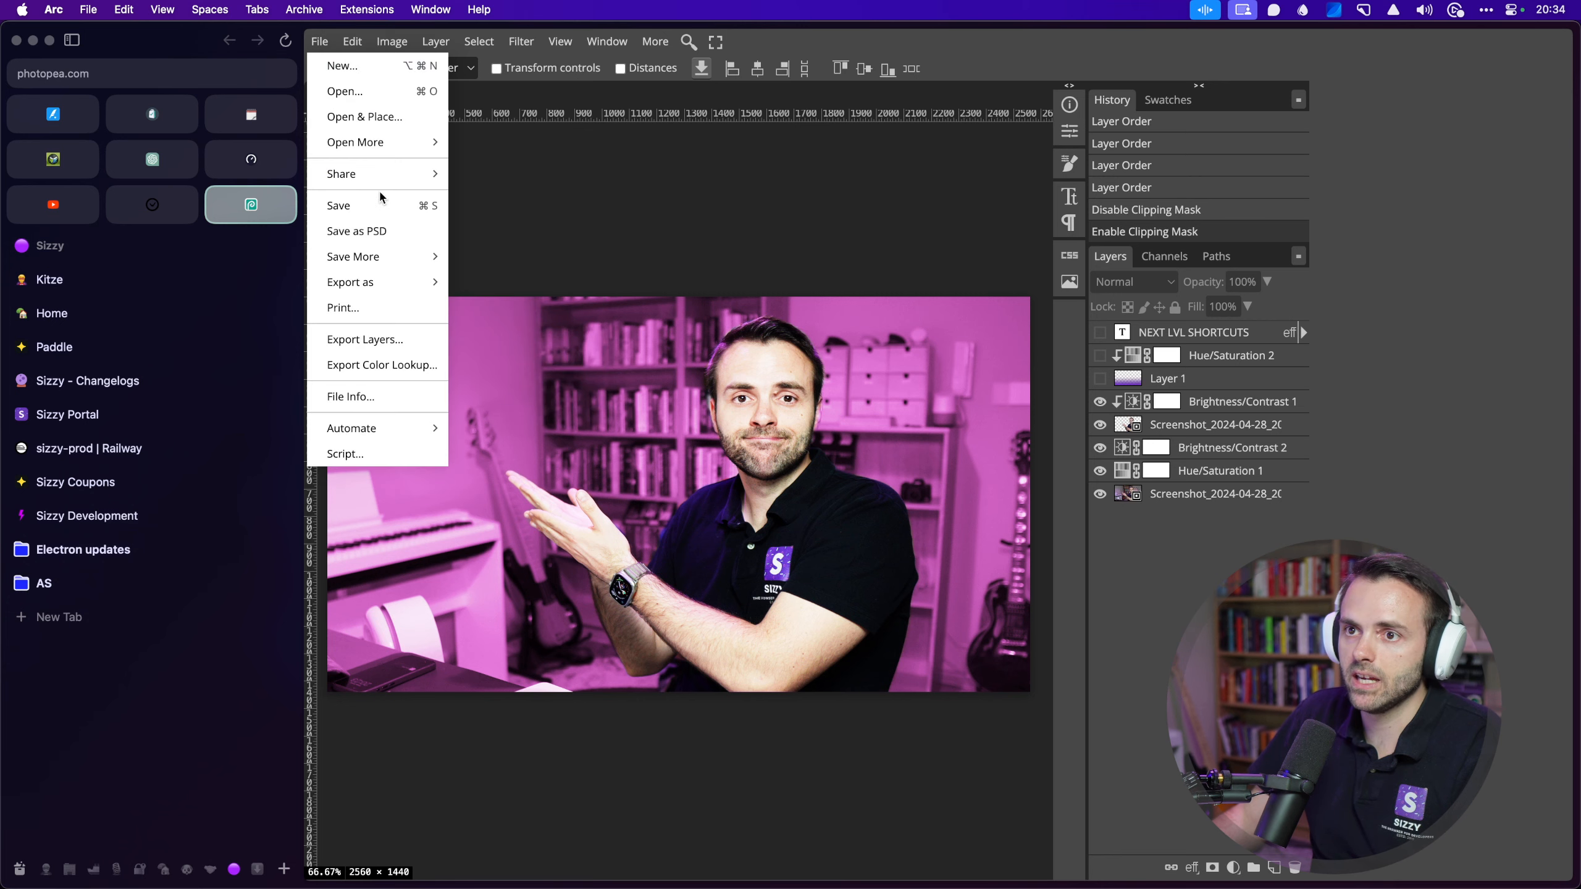
click(378, 229)
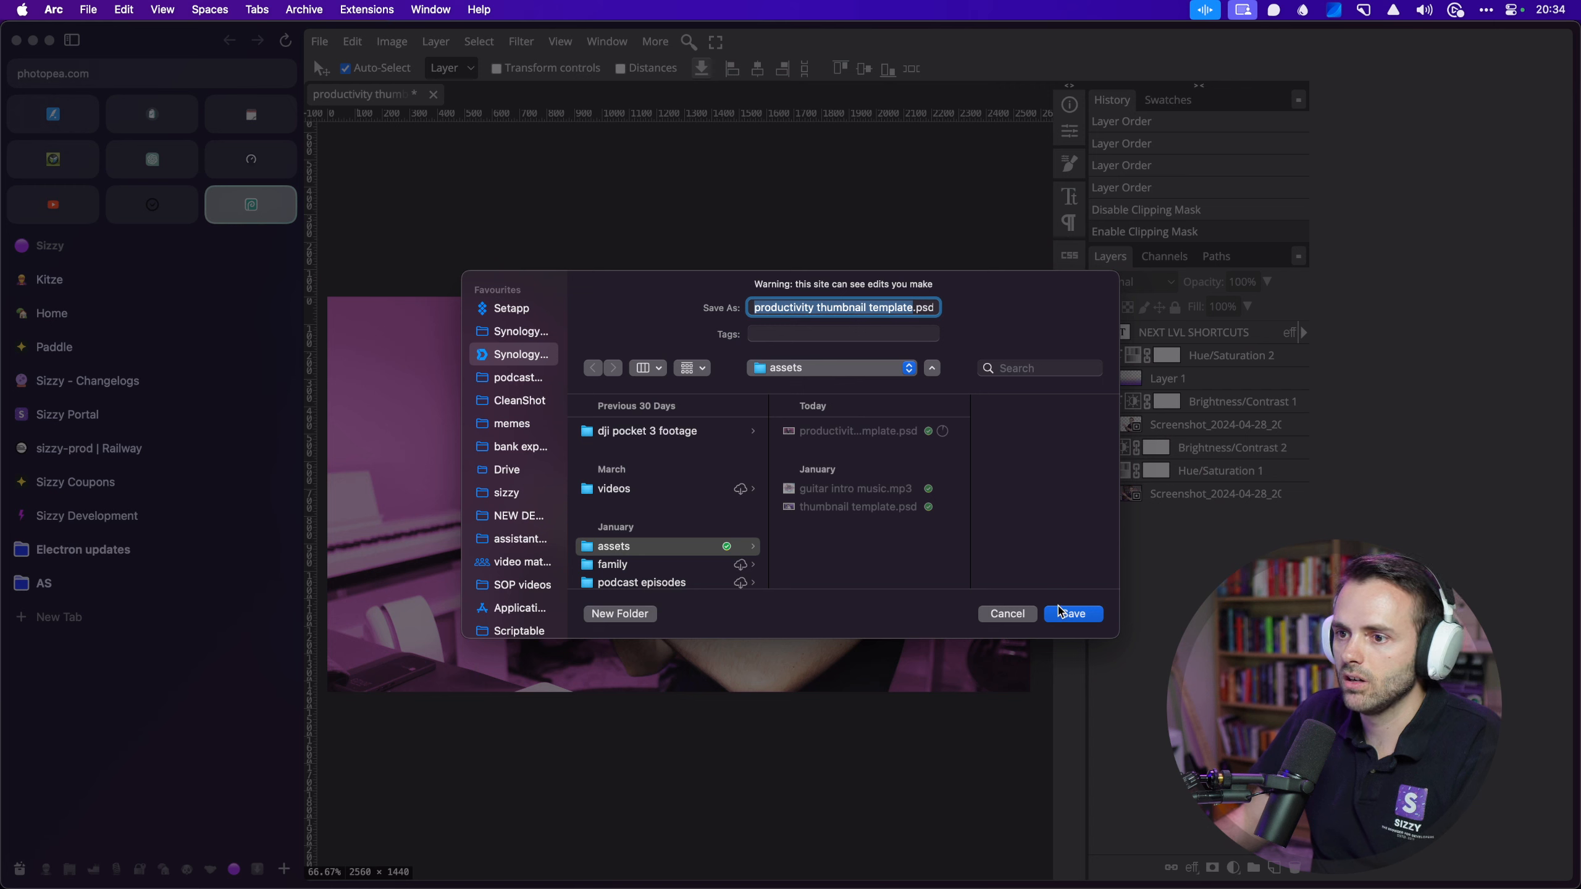
key(super+v)
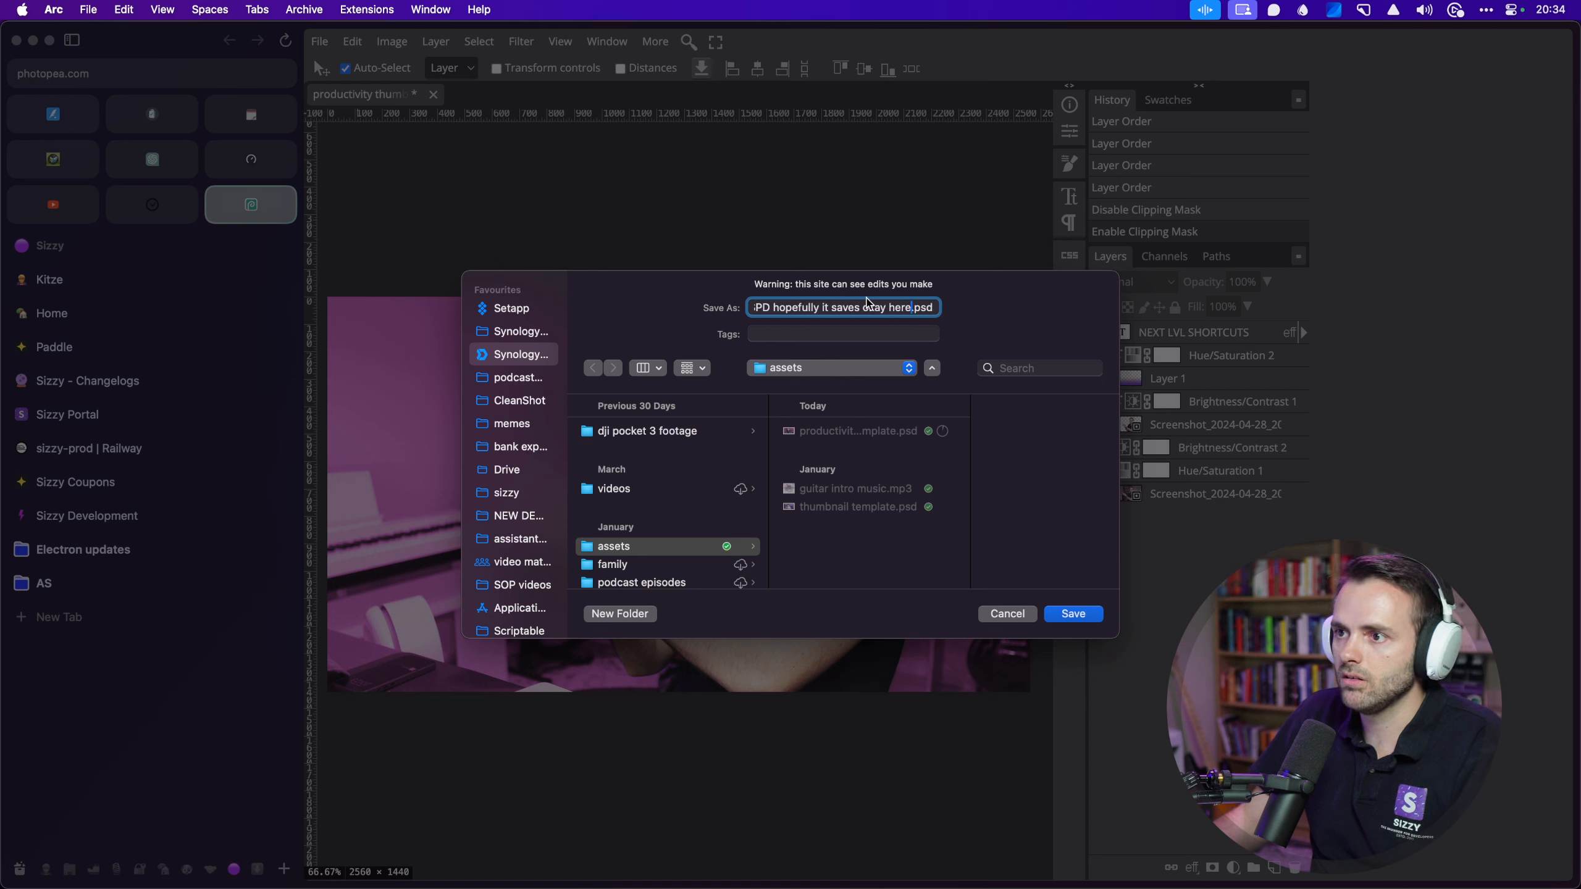
text(productivity)
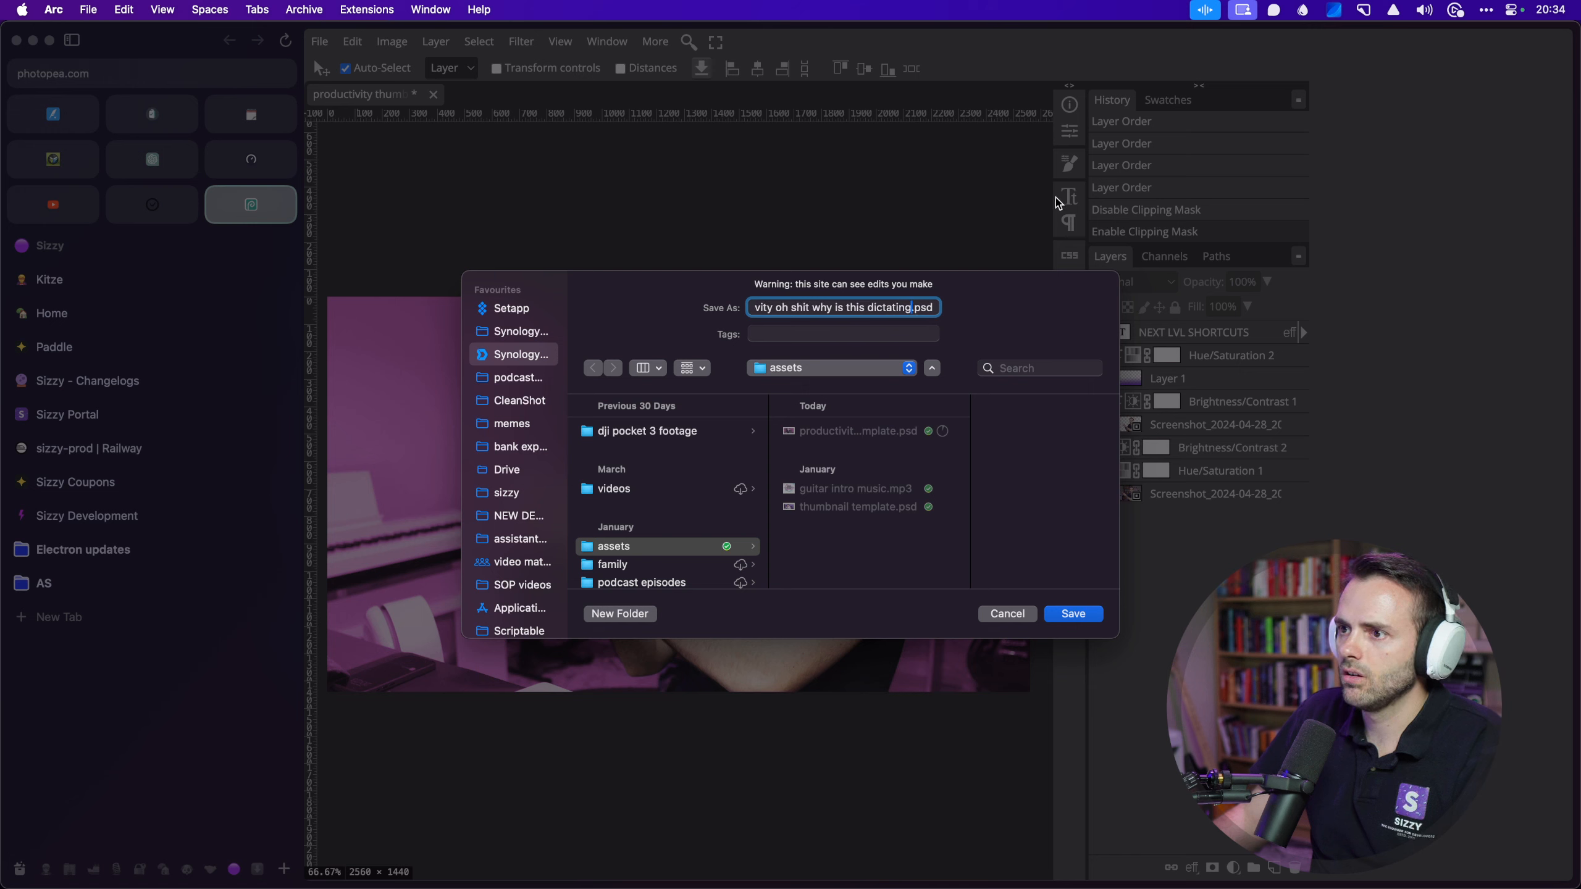
Step: Stop Voice Control from the menu bar and cancel the Save As dialog
click(1202, 14)
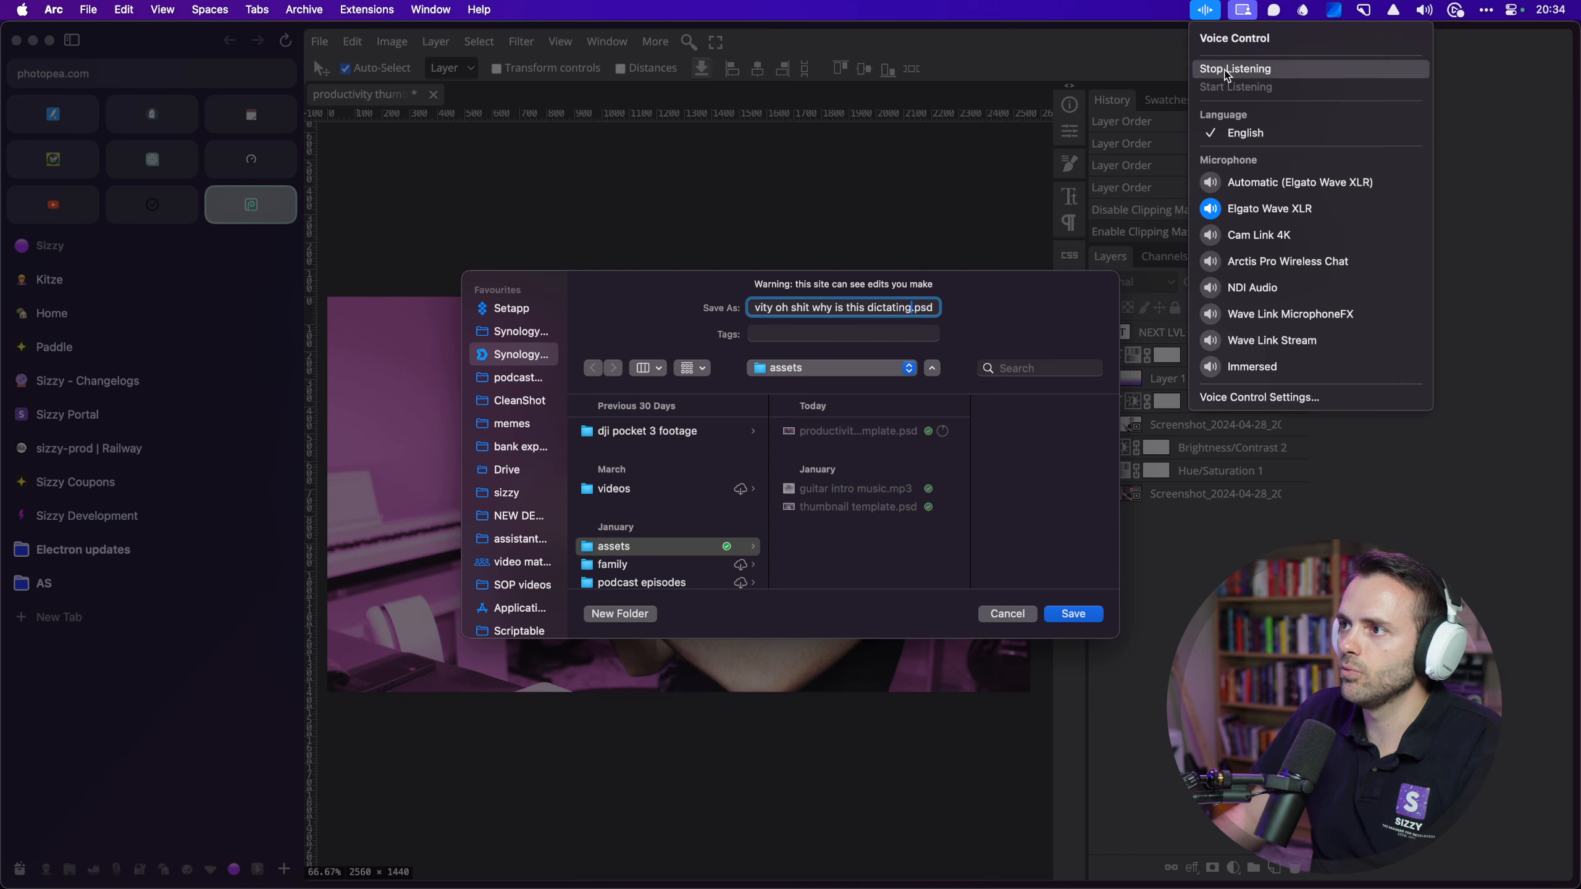
click(1223, 69)
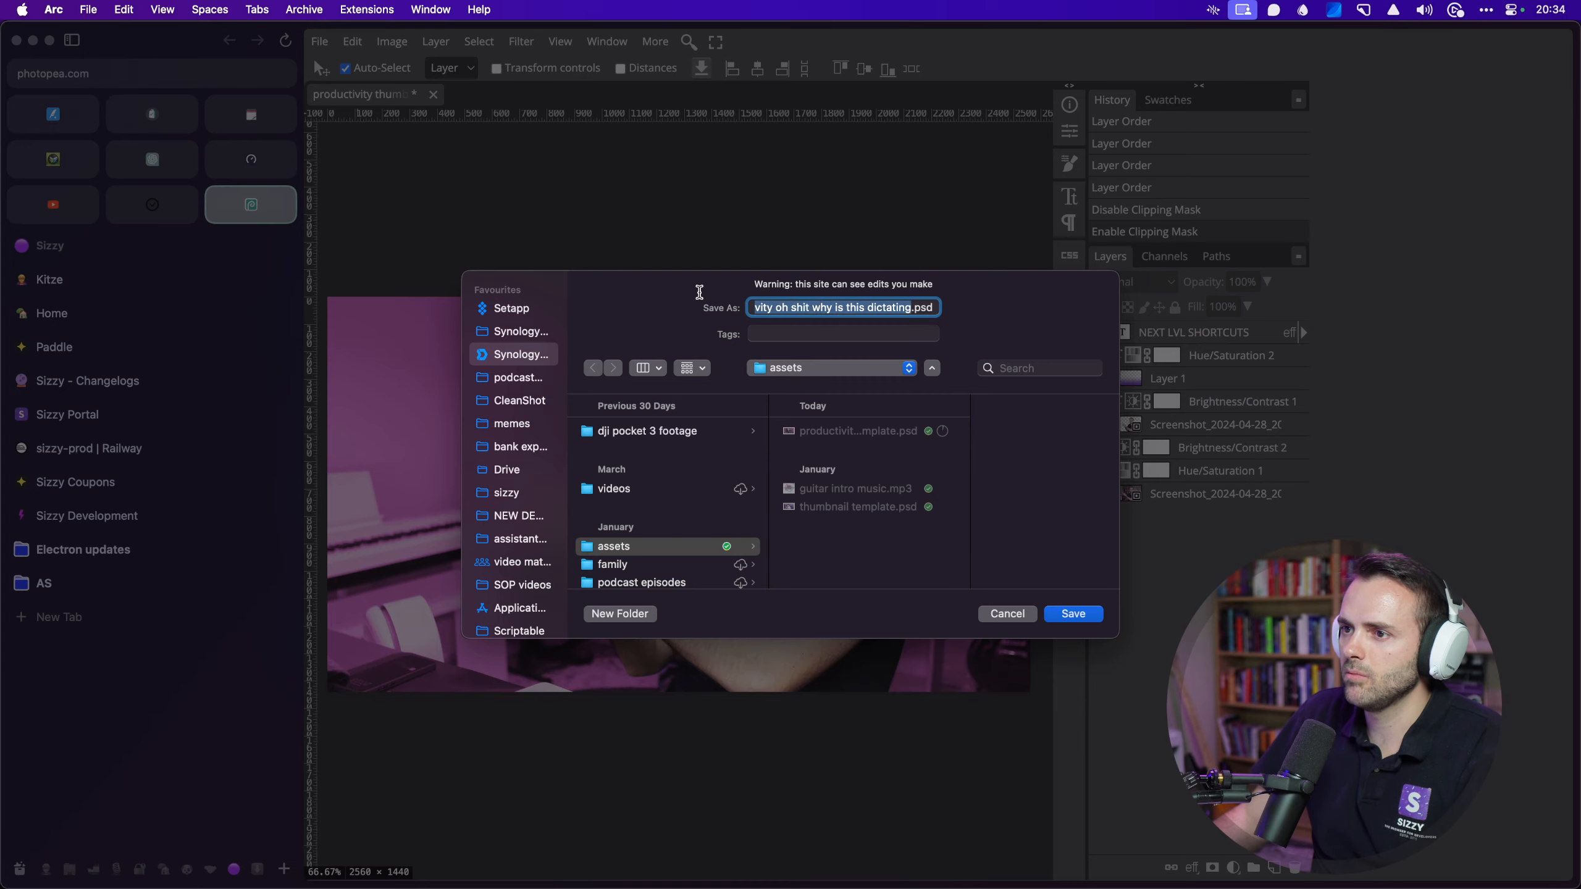
click(1007, 613)
Step: Turn the NEXT LVL SHORTCUTS title, Hue/Saturation 2 and Layer 1 gradient back on
click(1101, 333)
click(1101, 356)
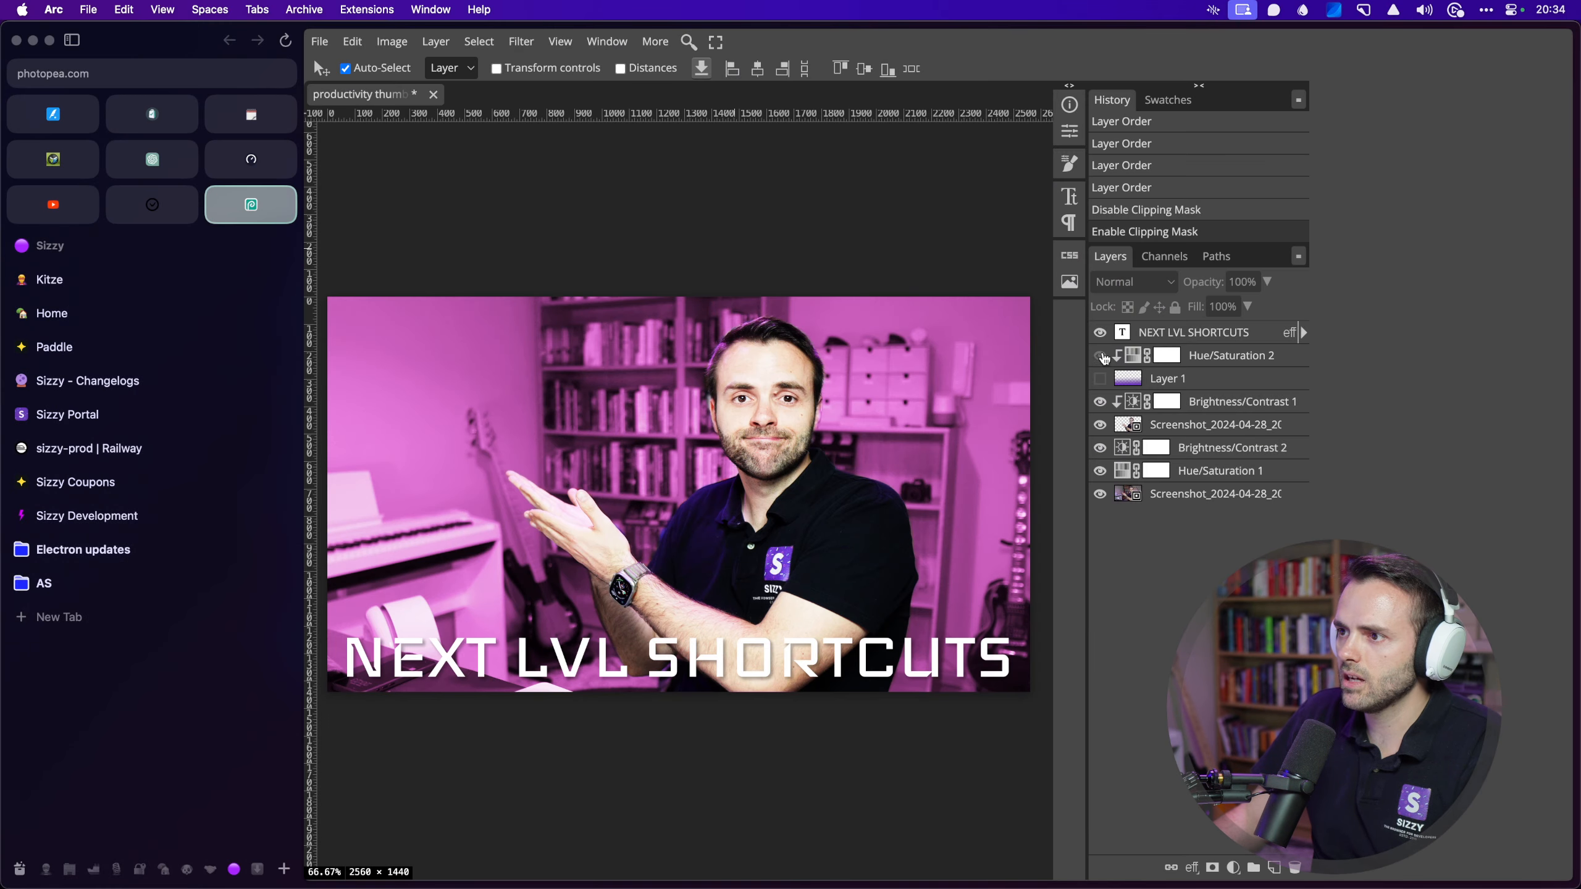
click(1101, 379)
Step: Hide the title, Hue/Saturation 2, gradient and Brightness/Contrast 1 to compare, restoring Brightness/Contrast 1
click(1100, 381)
click(1101, 382)
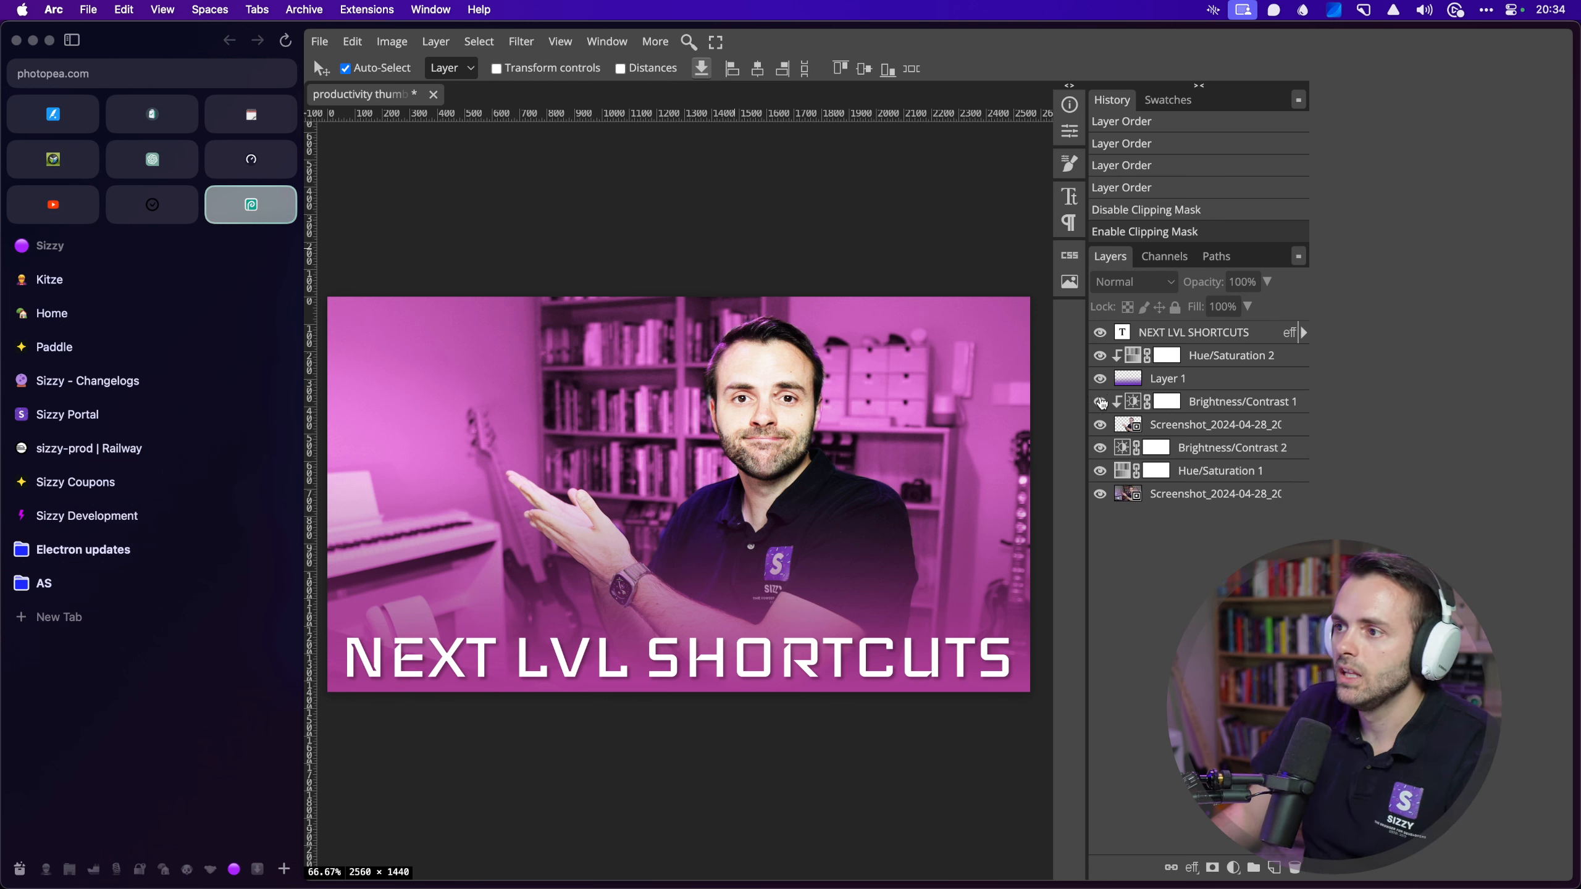
click(1100, 378)
click(1099, 356)
click(1100, 332)
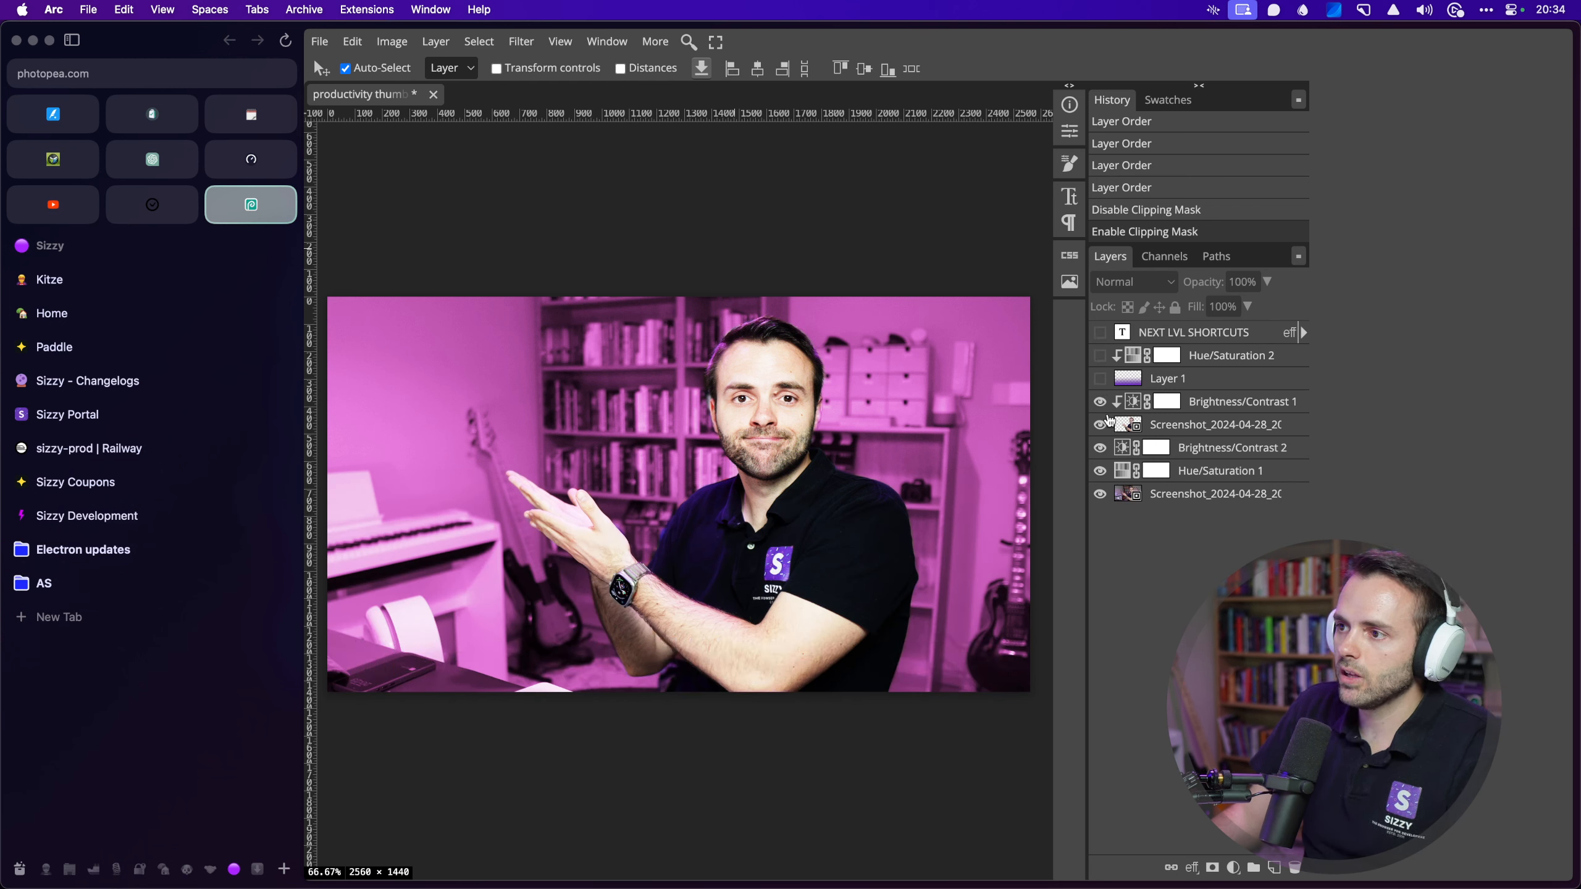
click(1100, 403)
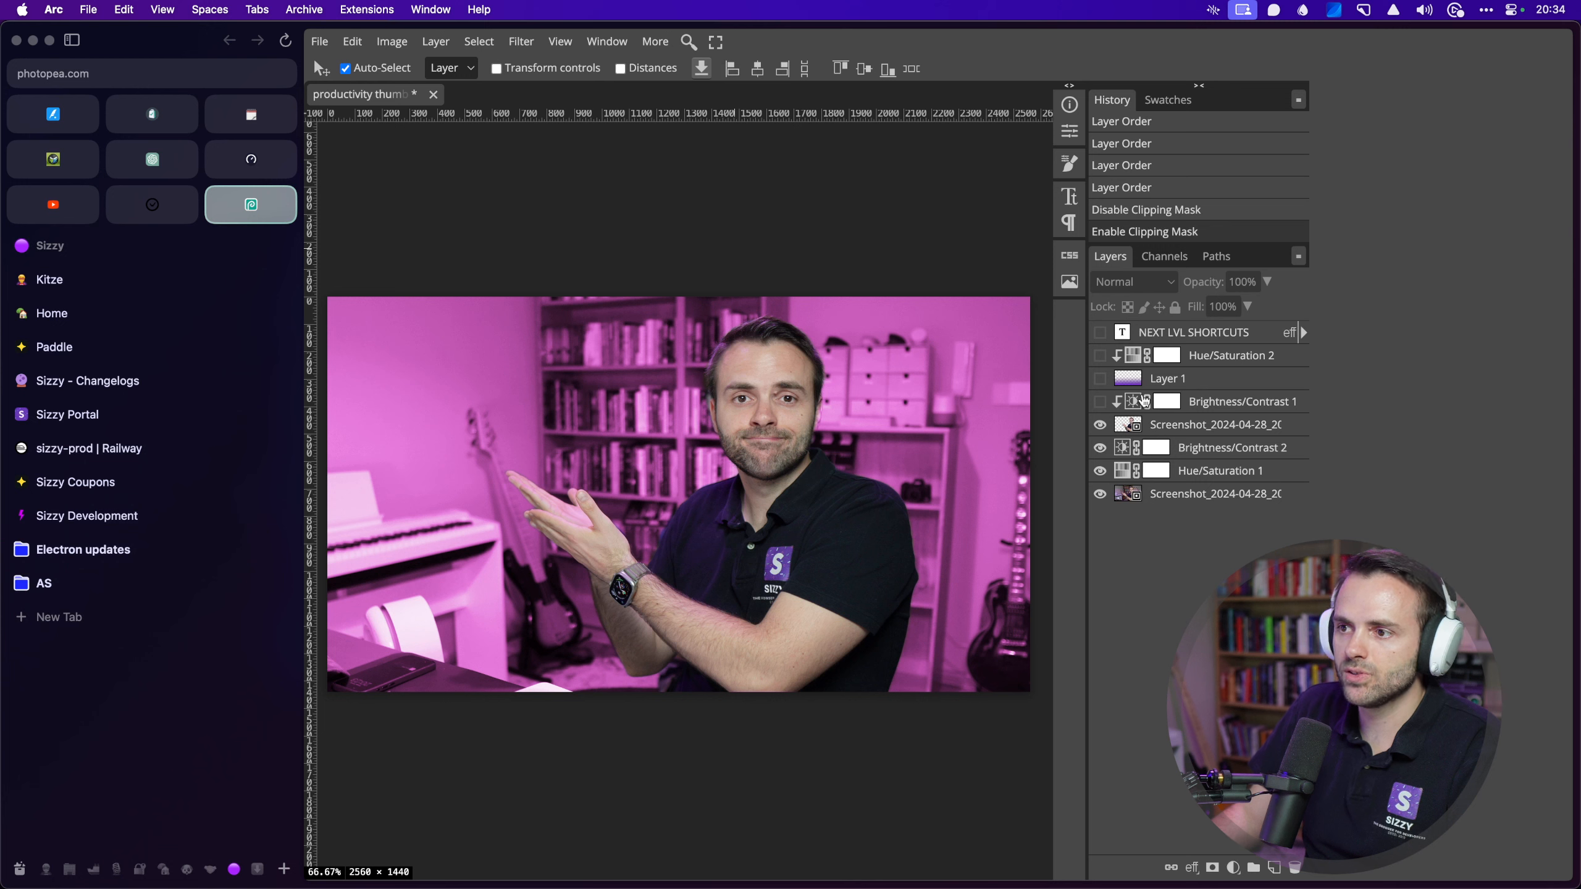
click(1100, 403)
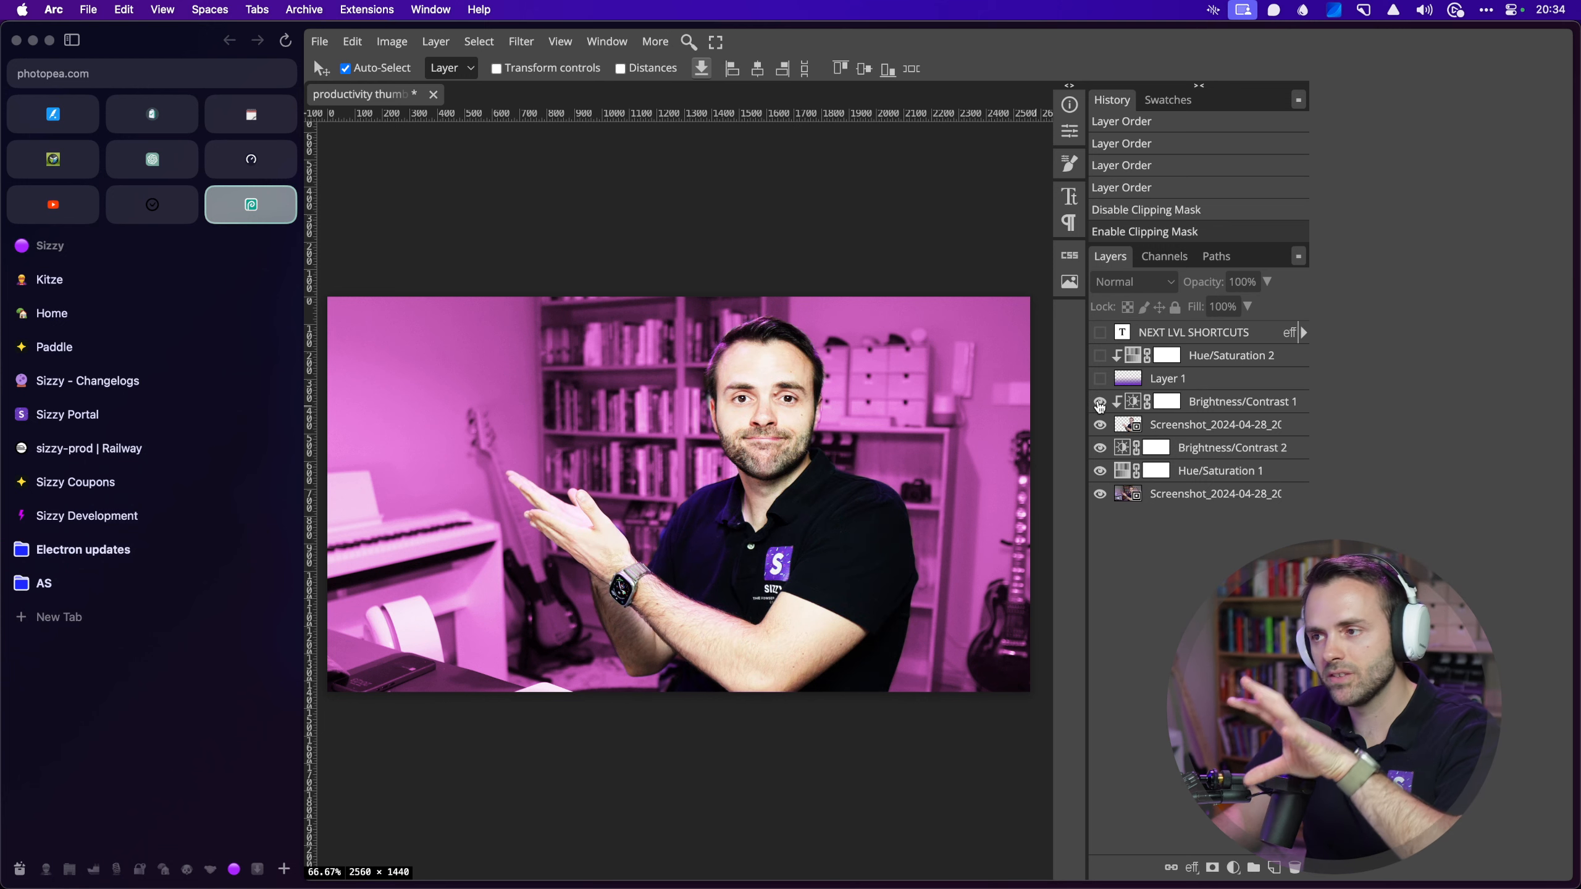
Step: Compare the purple Layer 1 gradient with and without the Hue/Saturation 2 tint
click(1101, 381)
click(1101, 380)
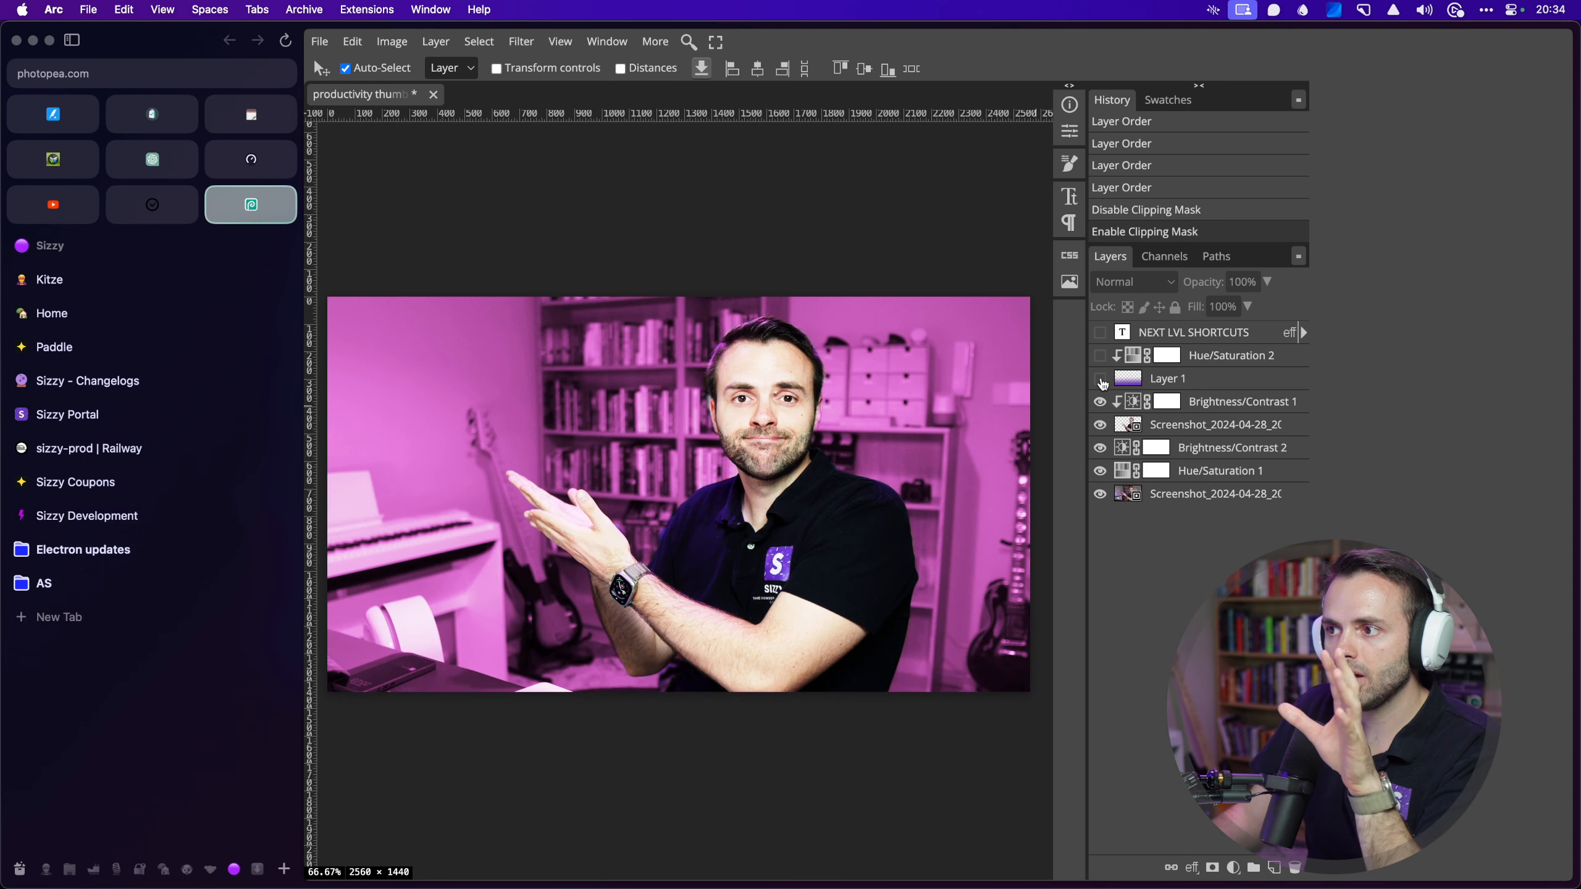
click(1100, 379)
click(1101, 357)
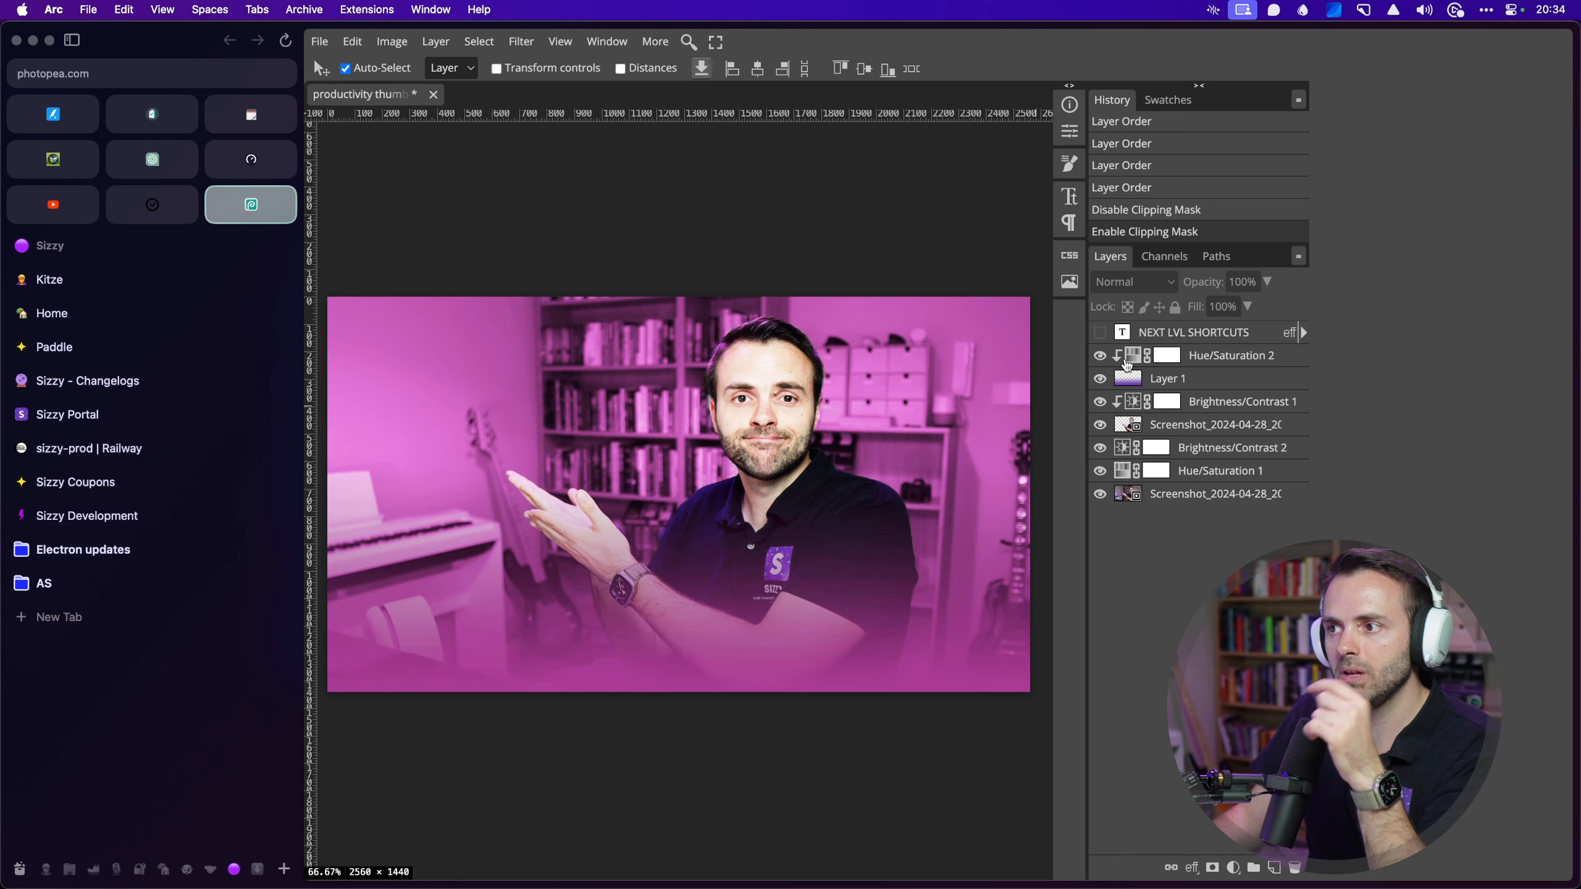
click(1100, 357)
click(1100, 358)
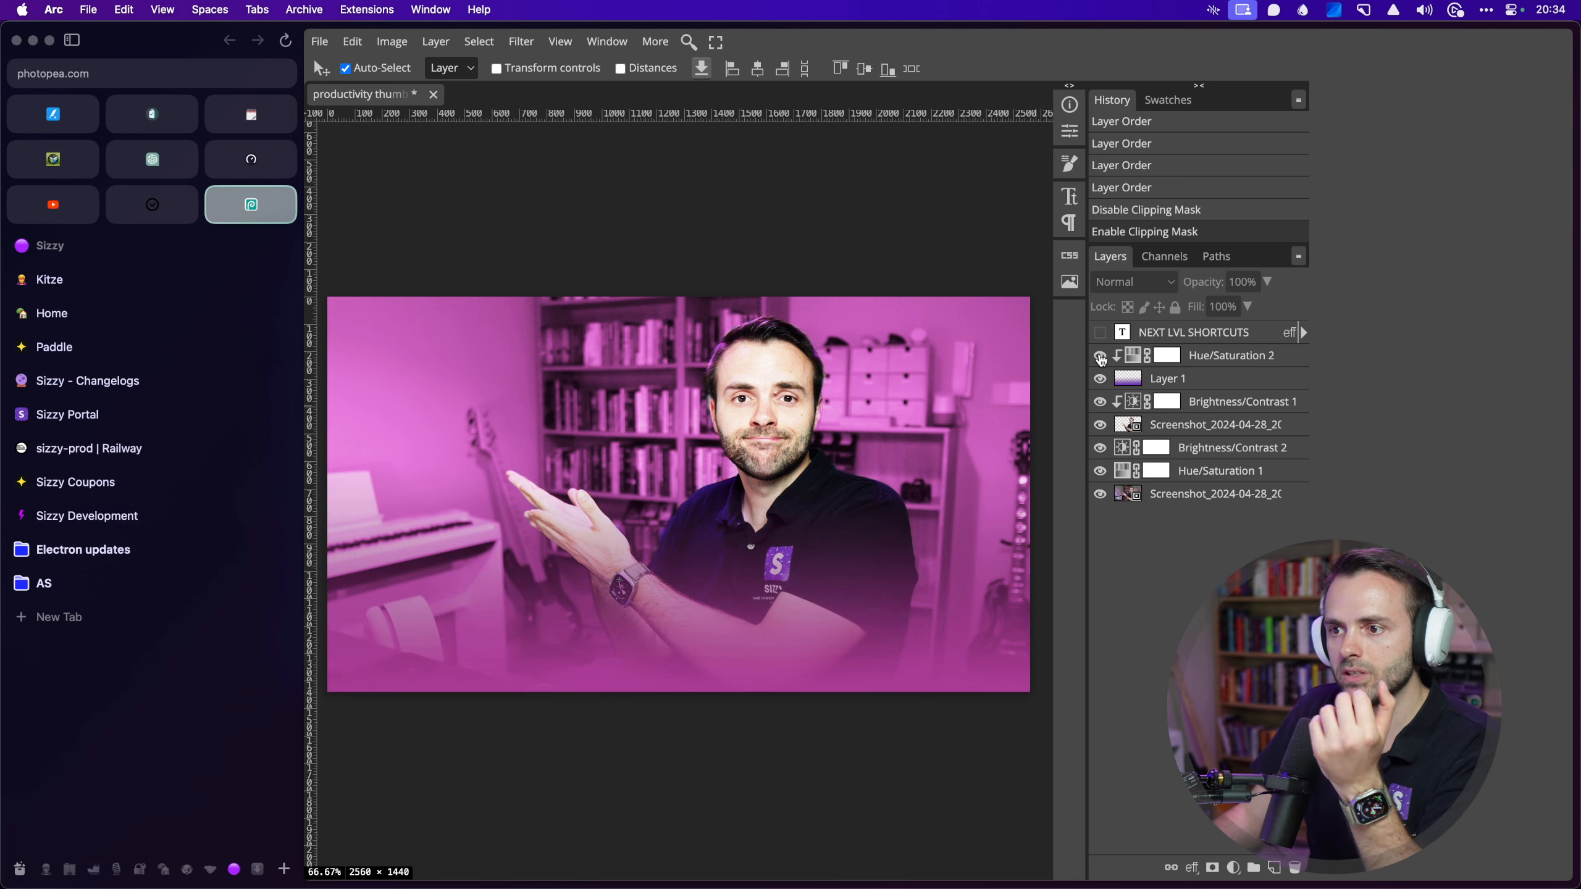
click(1100, 357)
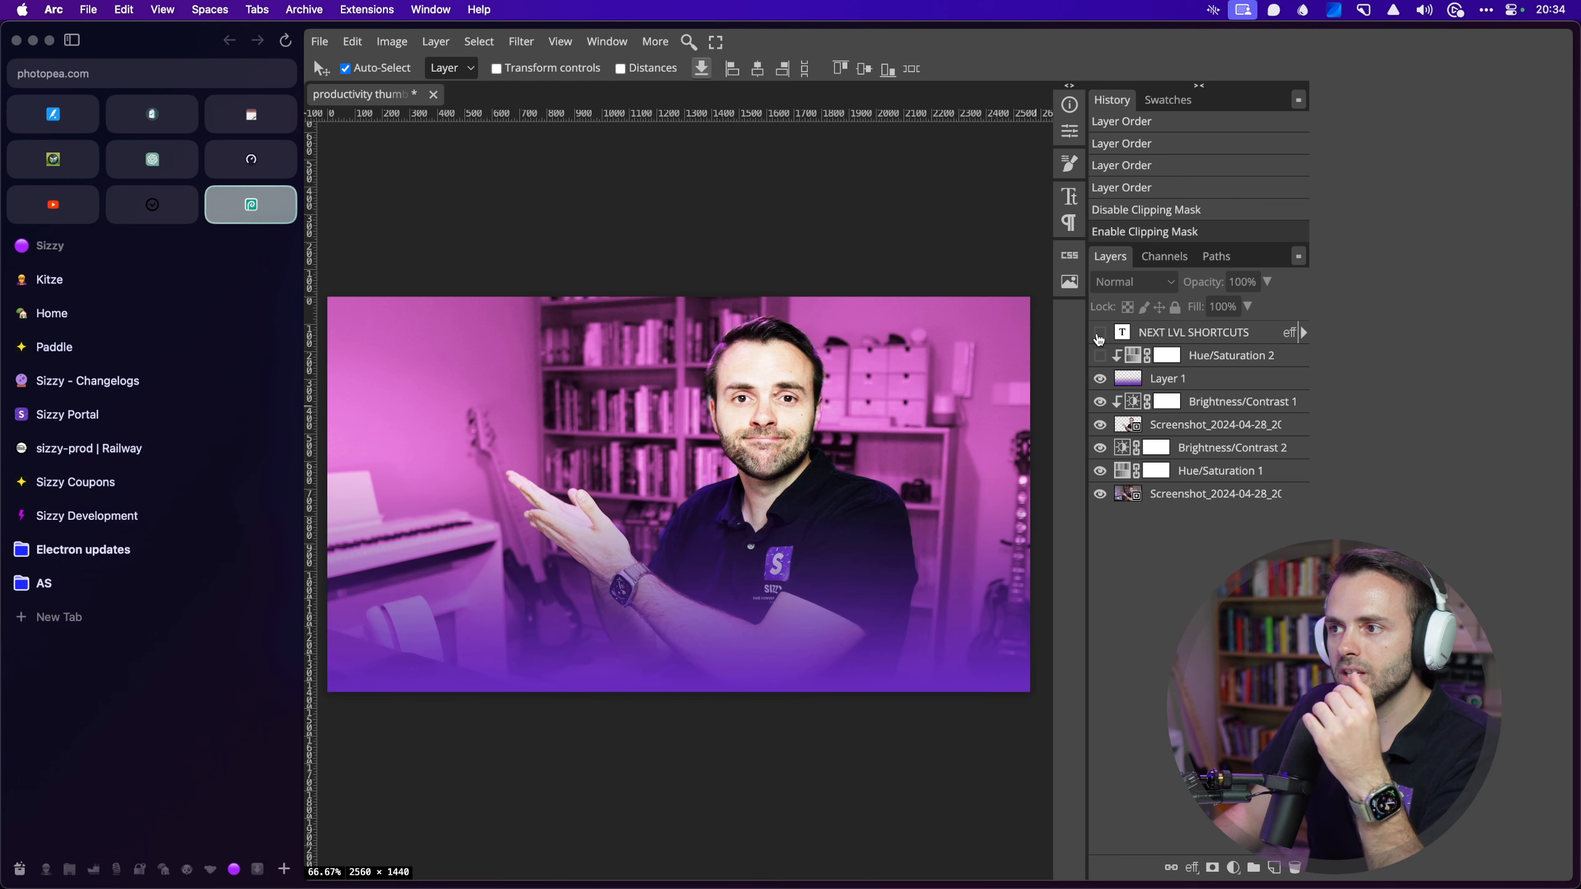
Step: Turn the title, purple gradient and Hue/Saturation 2 back on for the pink-tinted result
click(1099, 333)
click(1102, 379)
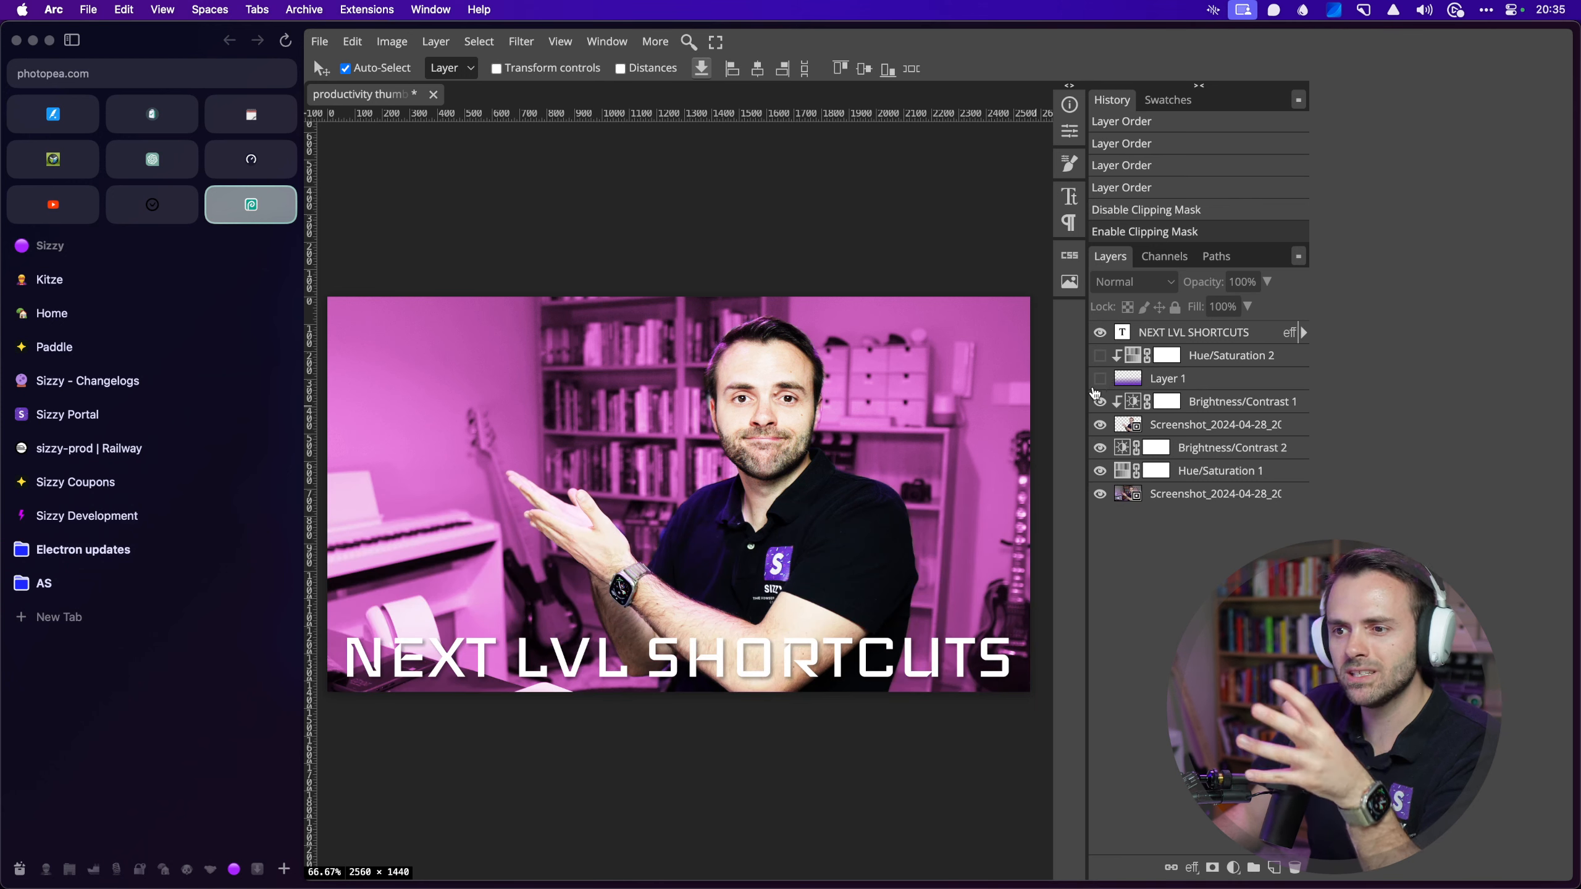
click(1100, 379)
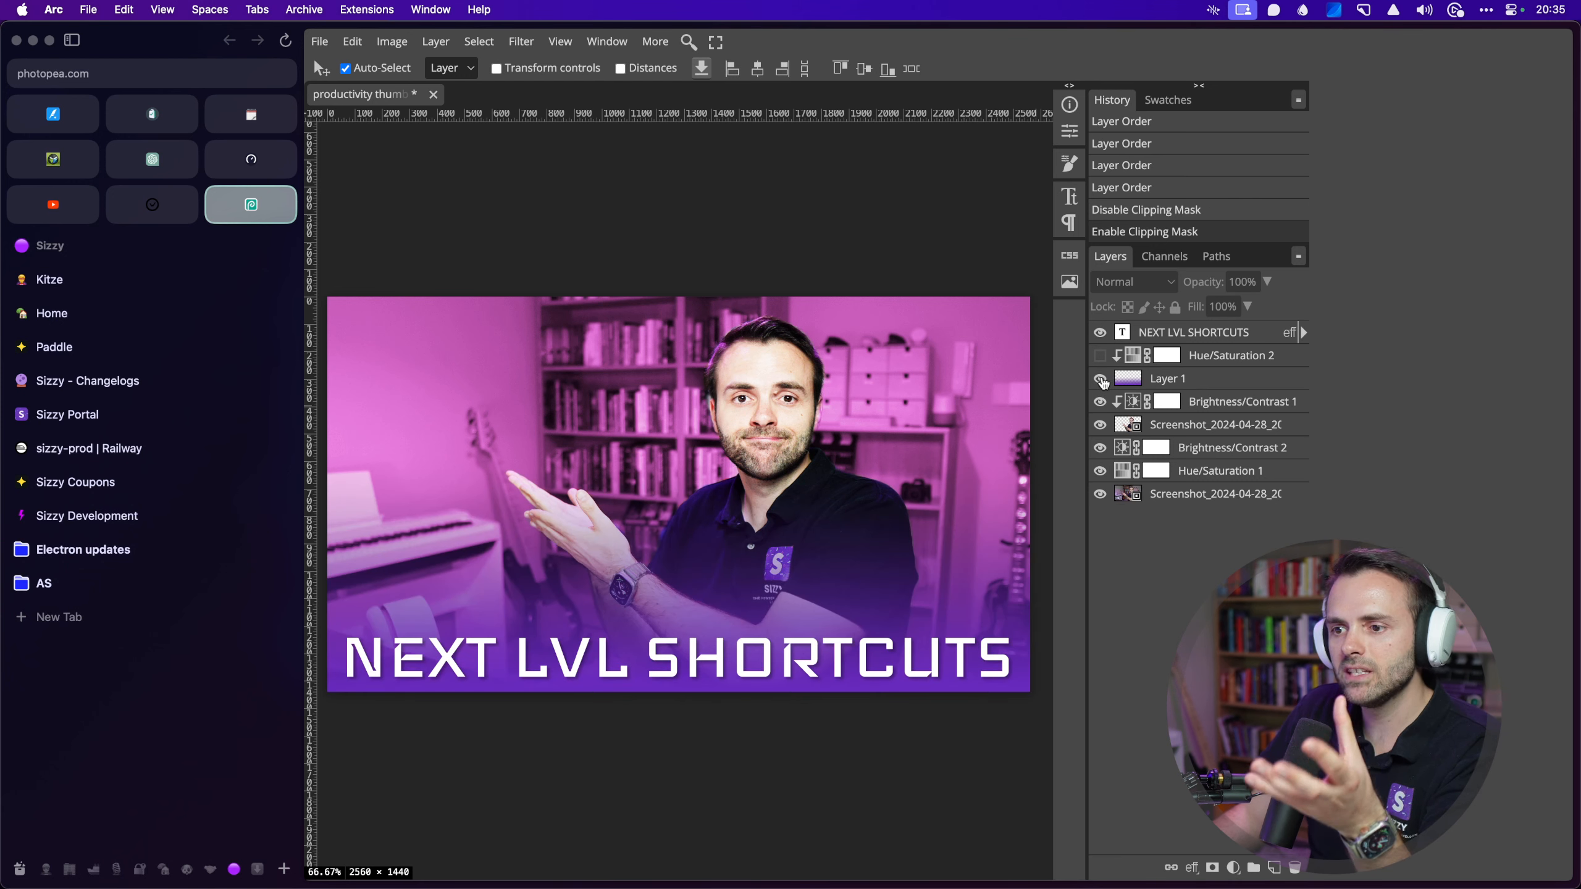
click(1099, 357)
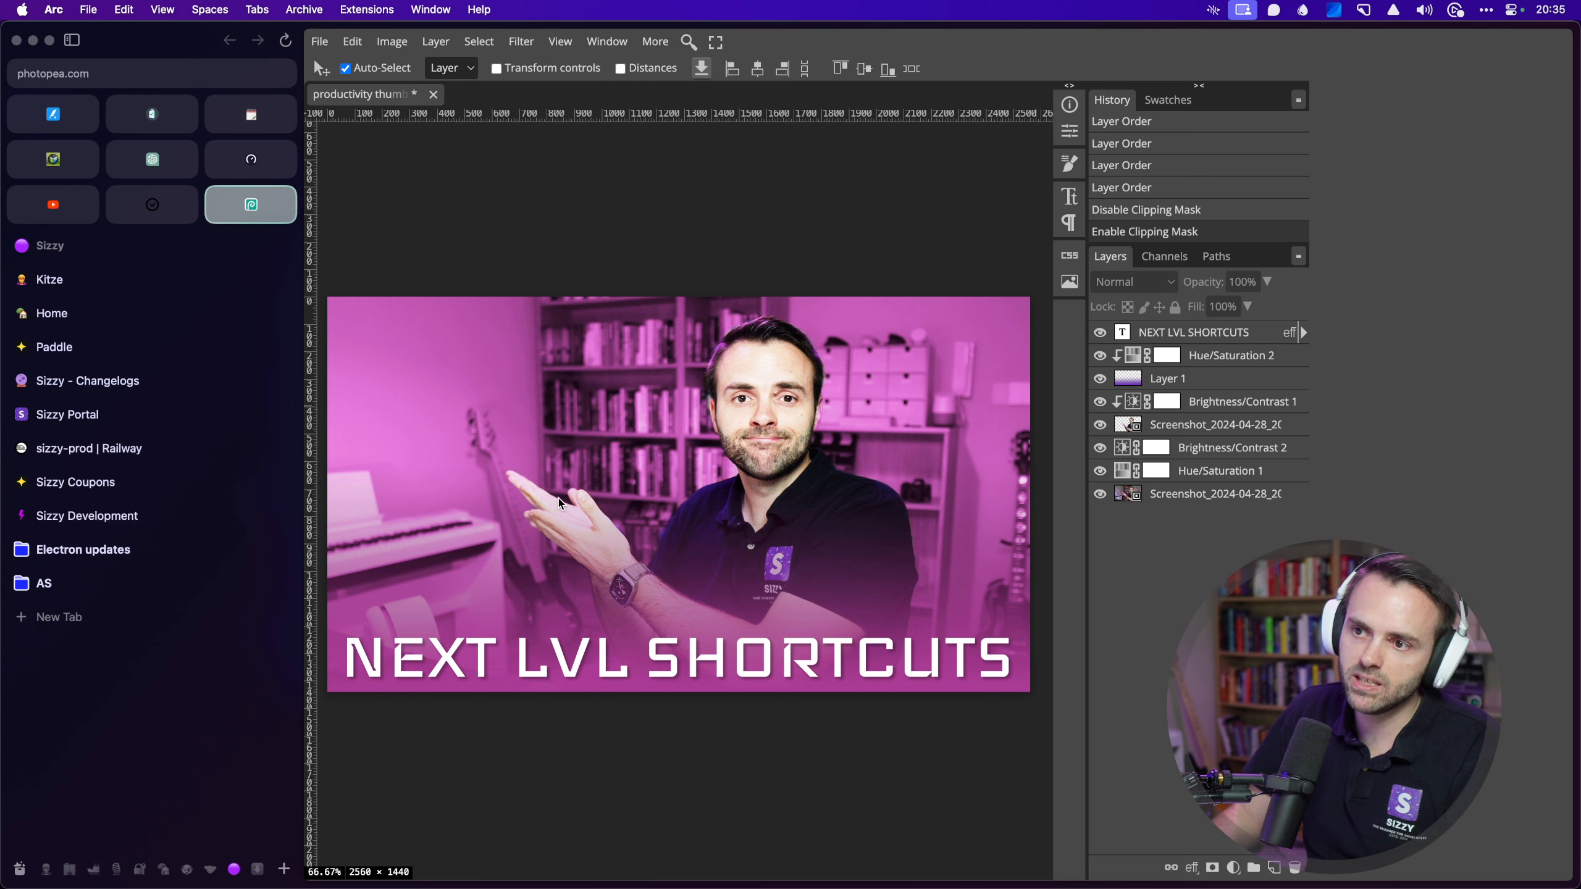
key(ctrl+alt+shift+super+4)
Step: Capture the canvas region, then duplicate the title as a black copy clipped to the layer below
drag(333, 300, 592, 543)
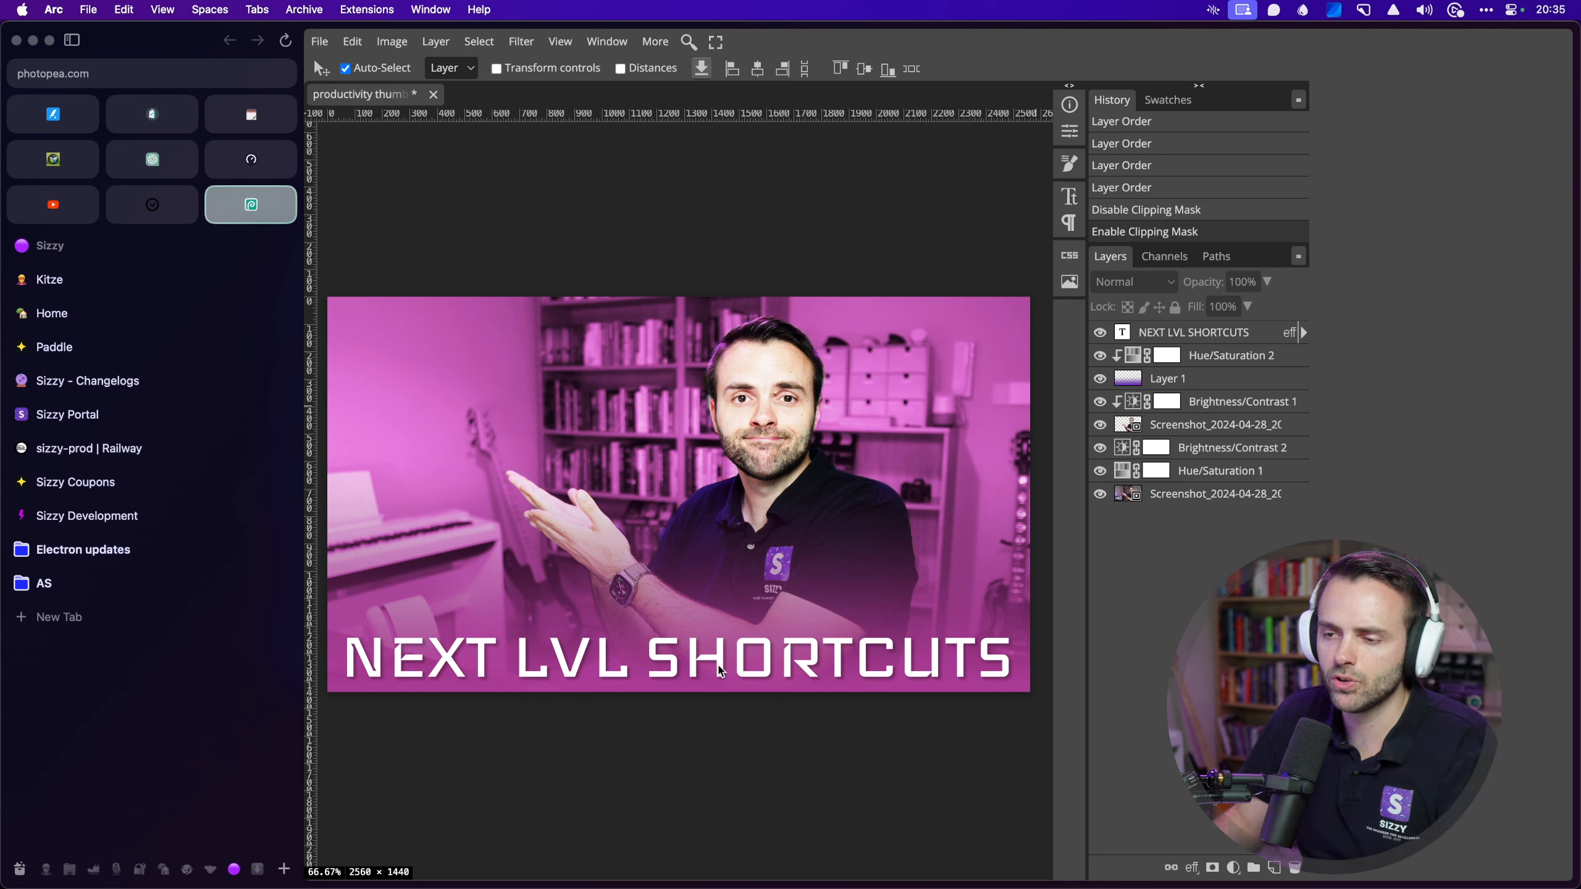
key(super+j)
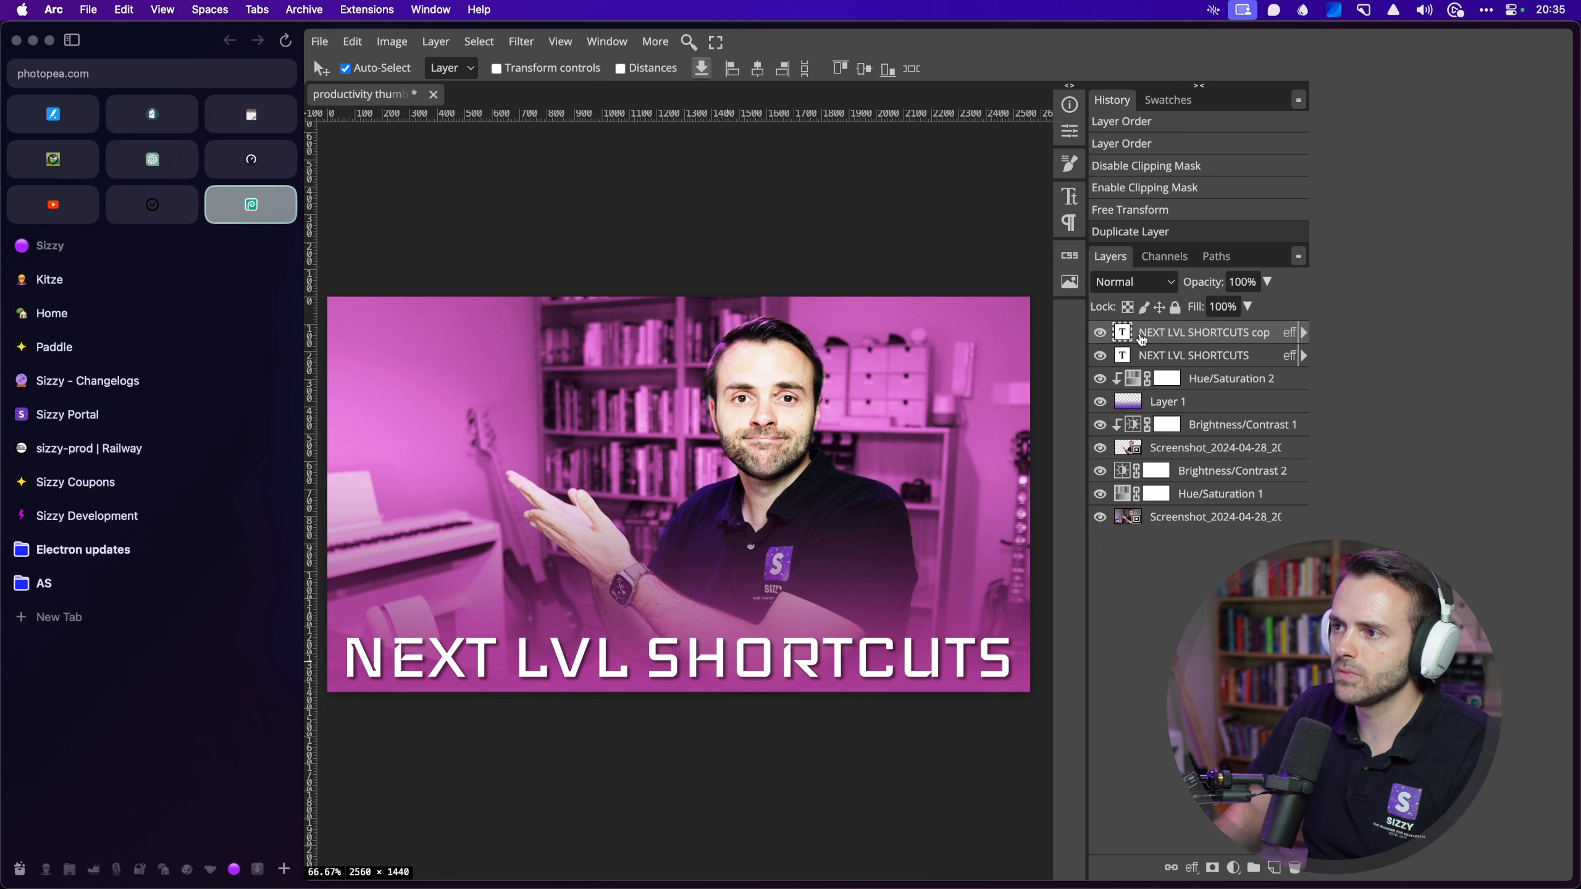
key(alt+BackSpace)
key(alt+super+g)
key(alt+BackSpace)
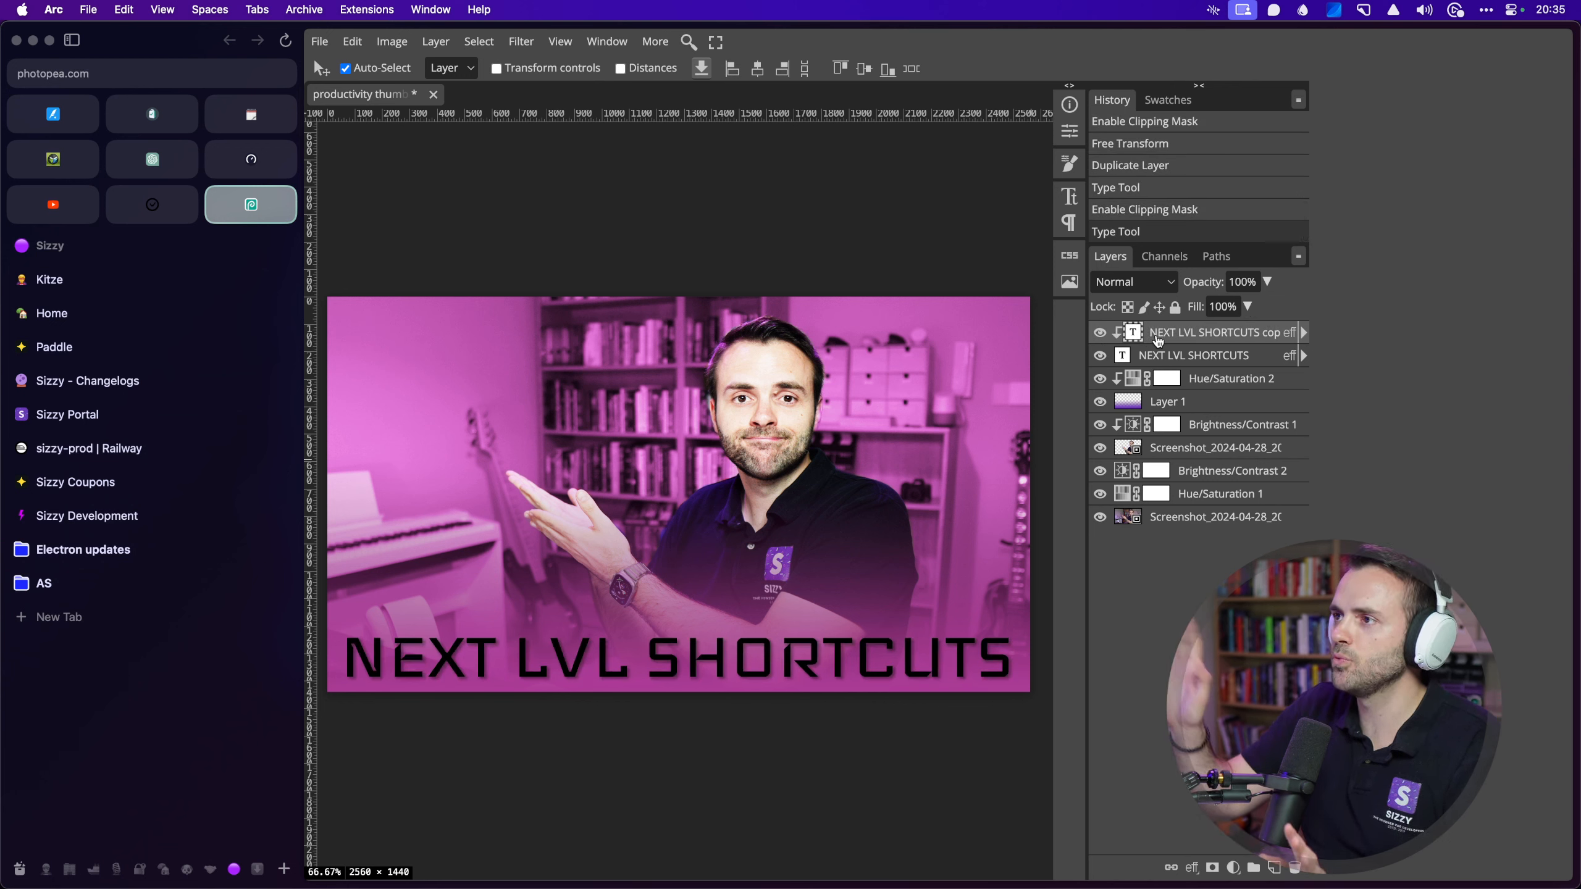
Step: Solo the copied title and cutout to compare, then clip the upper cutout to Brightness/Contrast 2
alt+click(1099, 335)
alt+click(1100, 335)
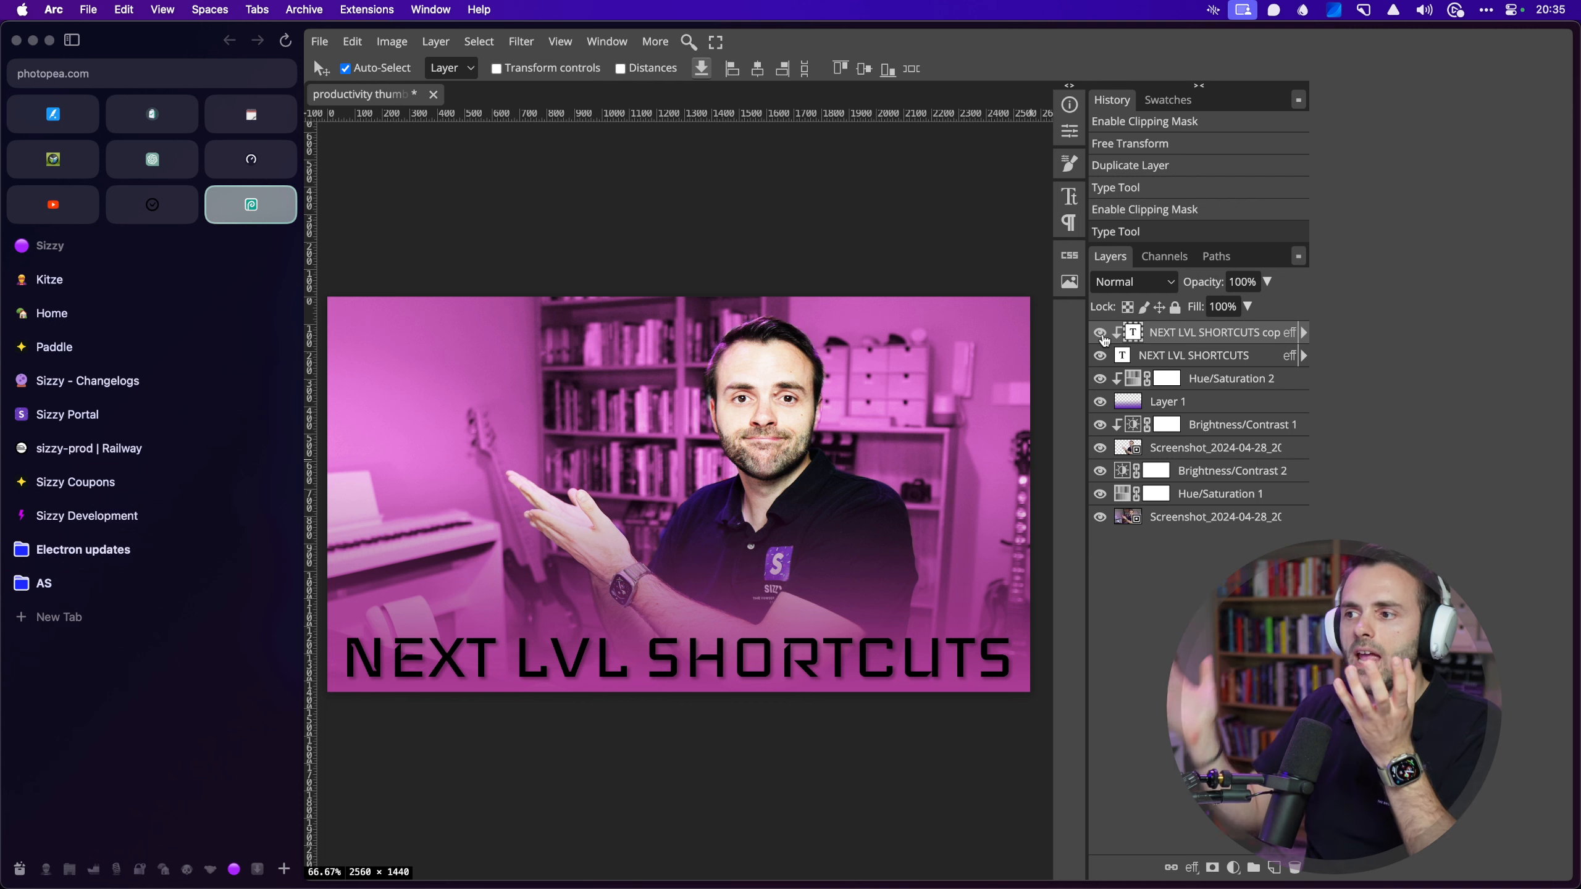
alt+click(1103, 457)
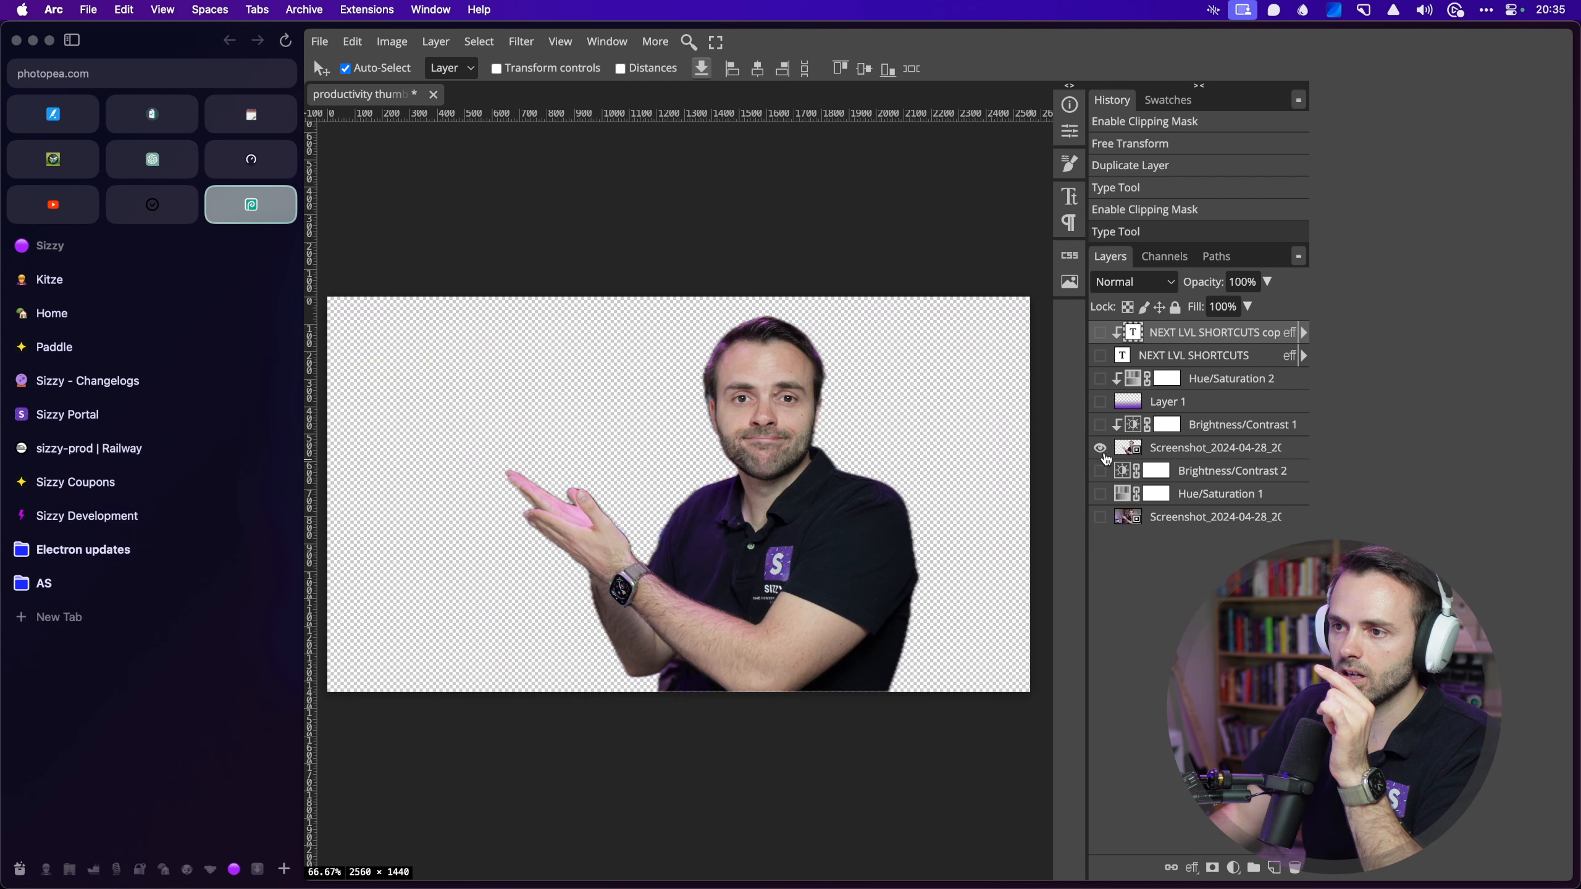
alt+click(1100, 453)
alt+click(1154, 457)
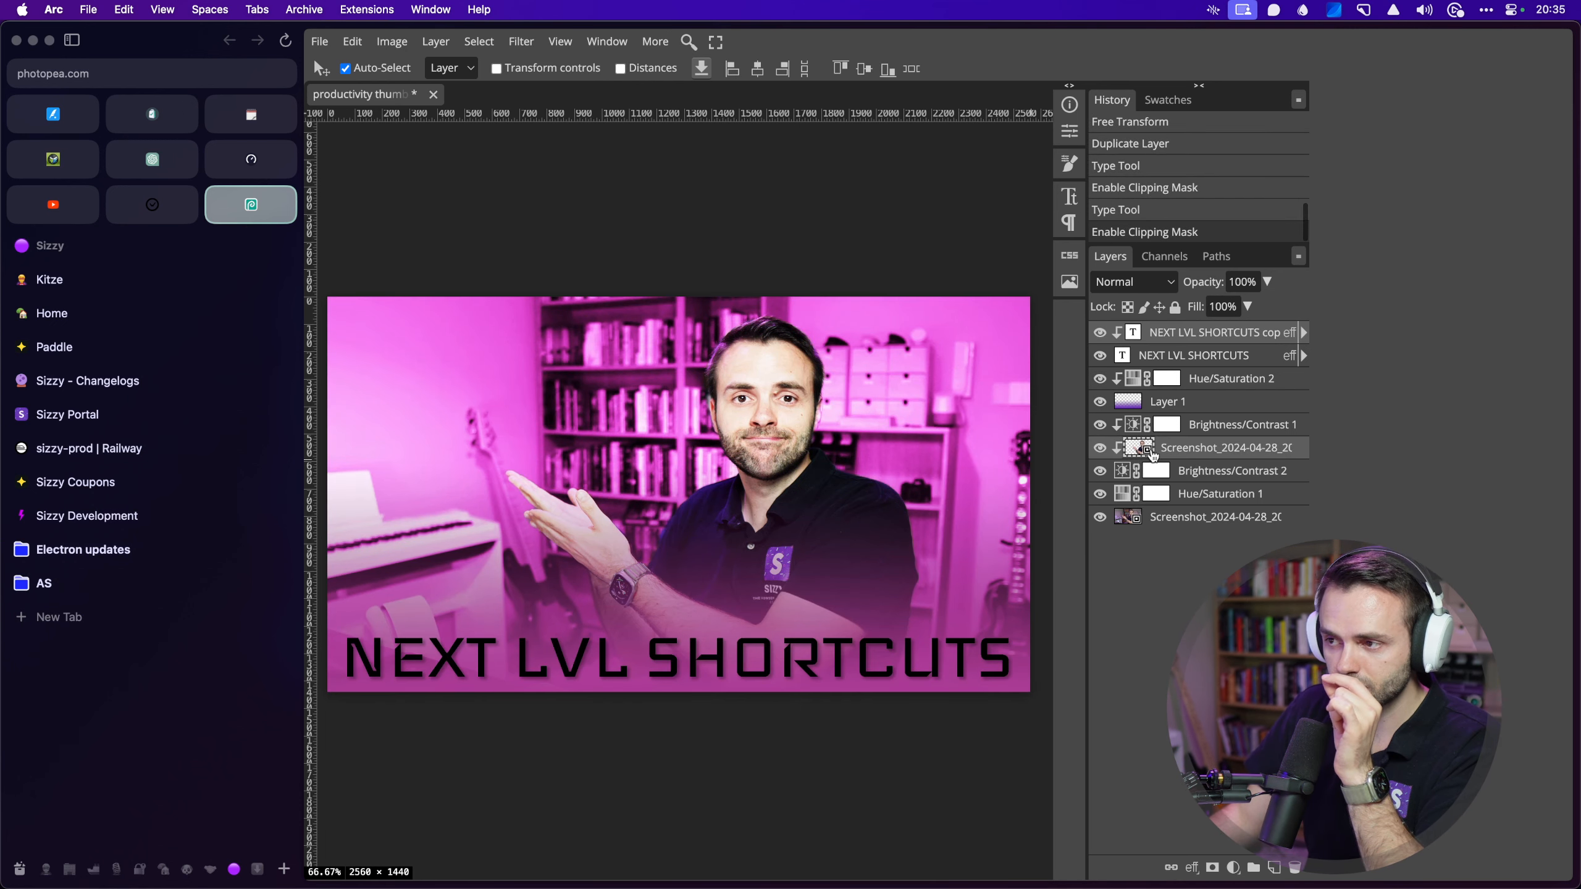